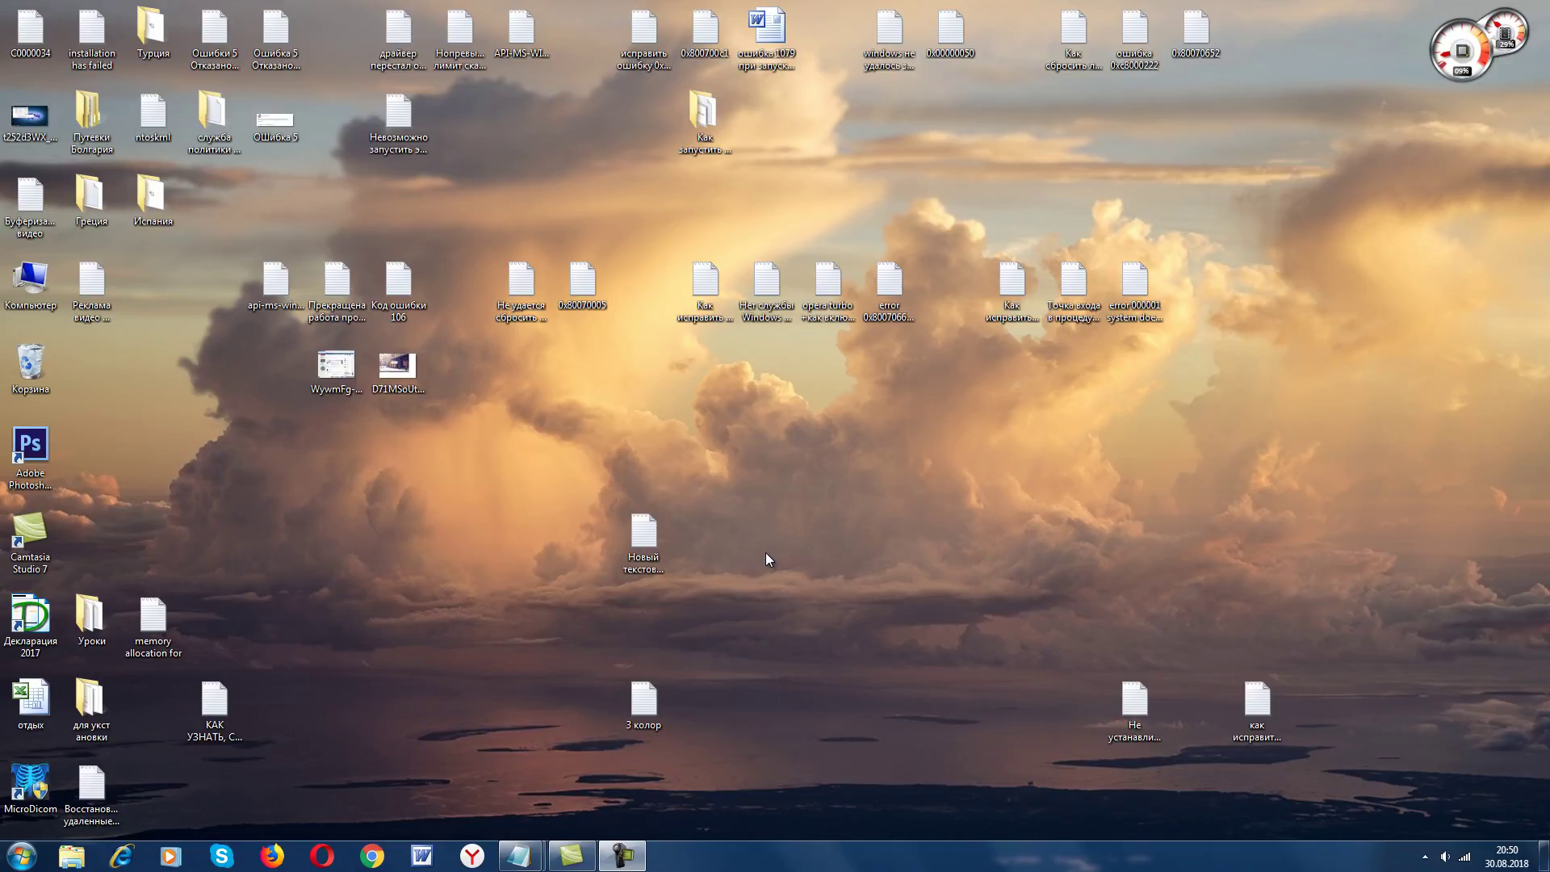
- Open the Администрирование section under Система и безопасность in Control Panel
click(22, 864)
click(308, 486)
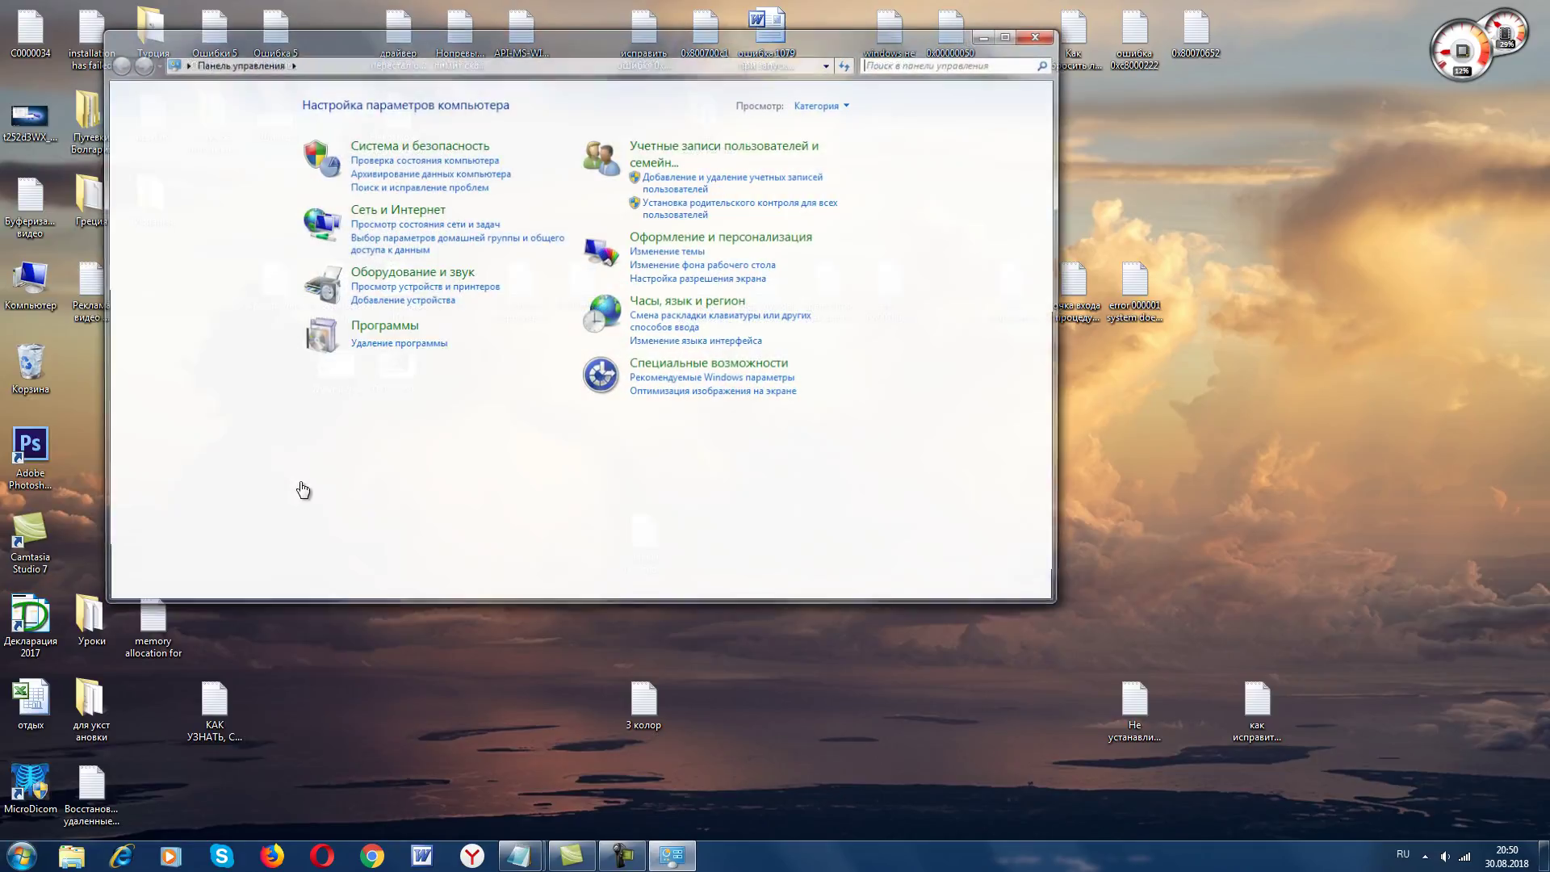
click(416, 149)
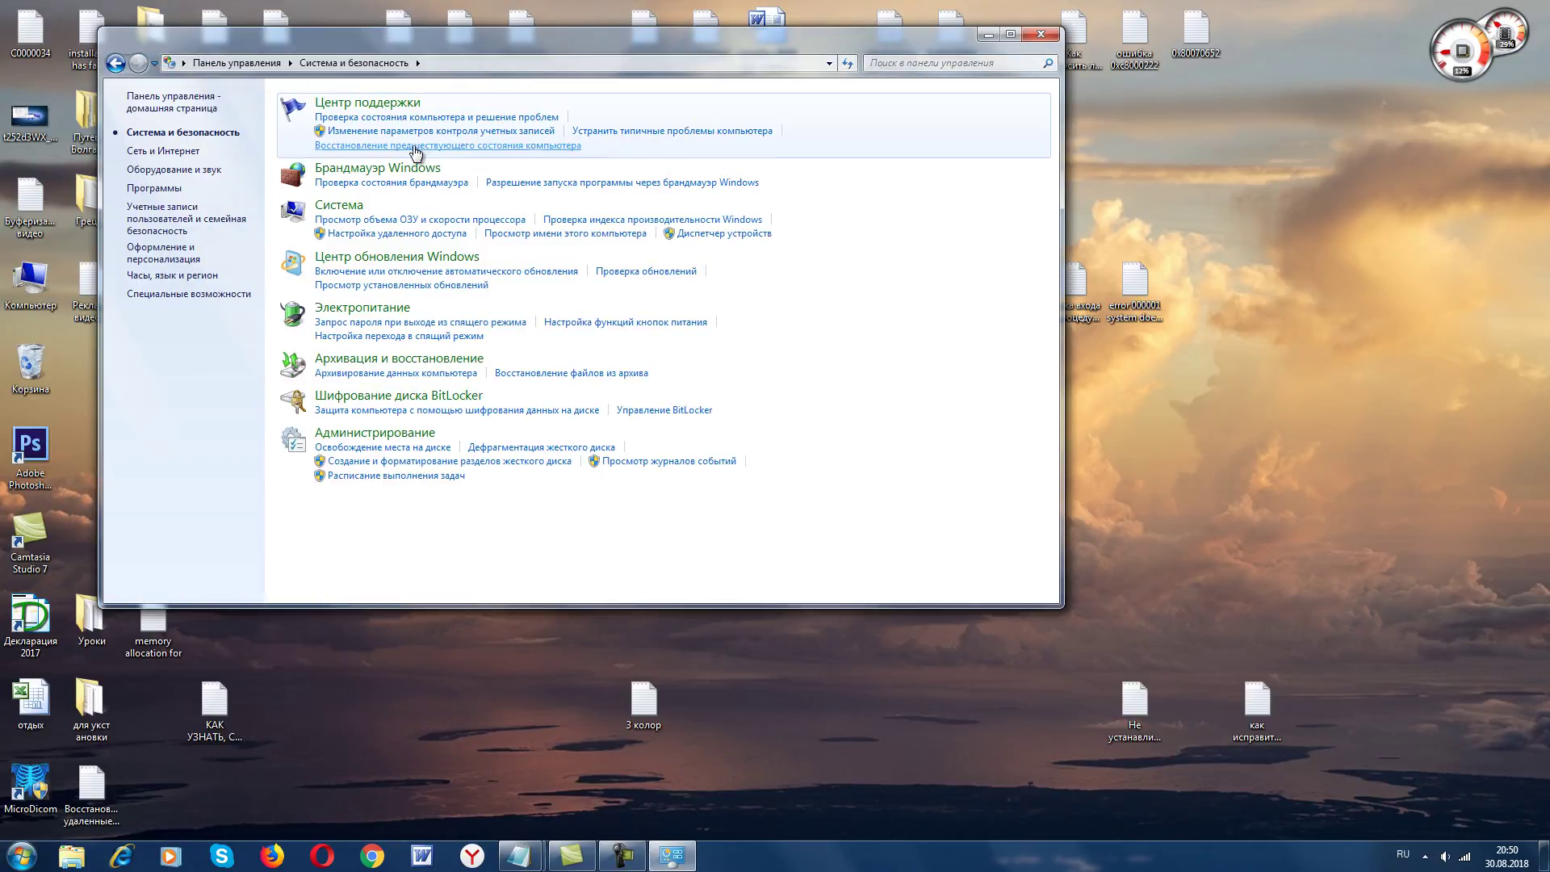
click(386, 433)
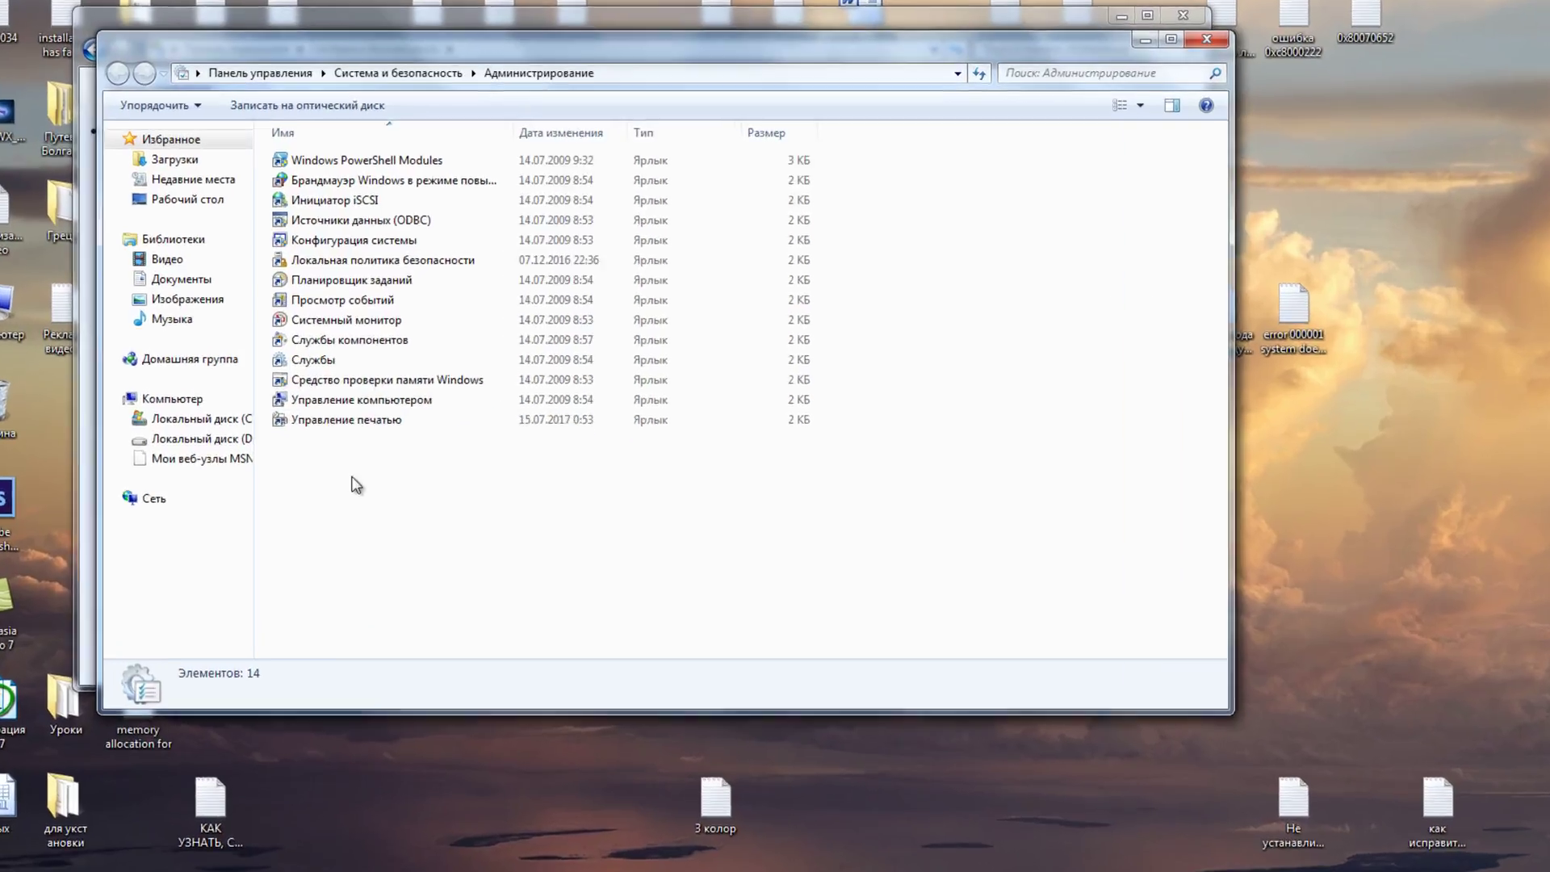
drag(336, 427, 331, 364)
drag(413, 562, 352, 175)
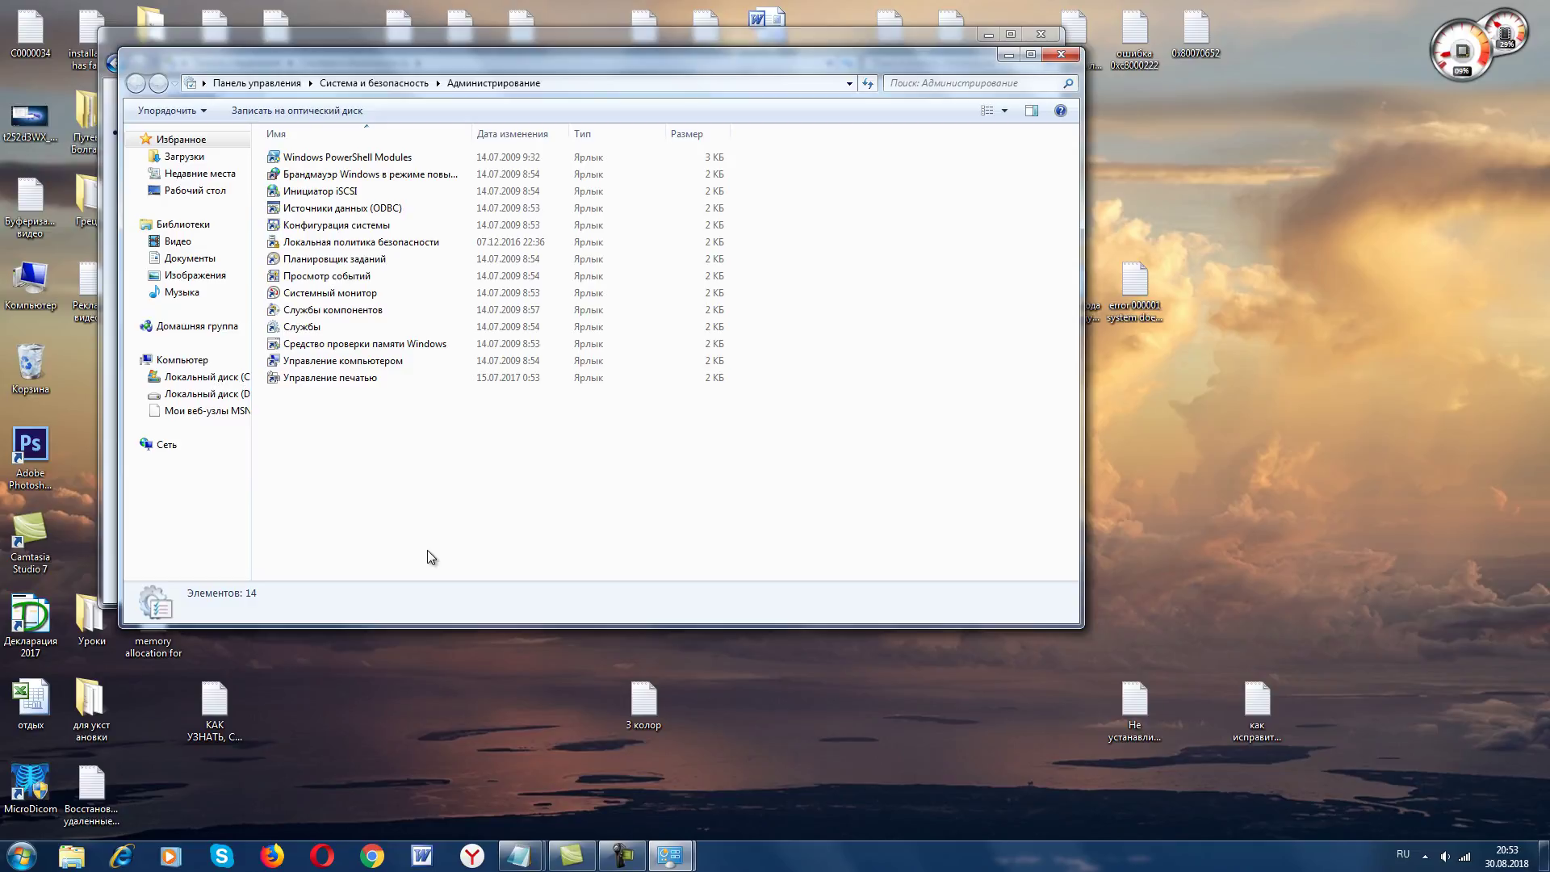
- Browse the computer's local disk C: to the Windows\System32 folder
click(20, 855)
click(299, 463)
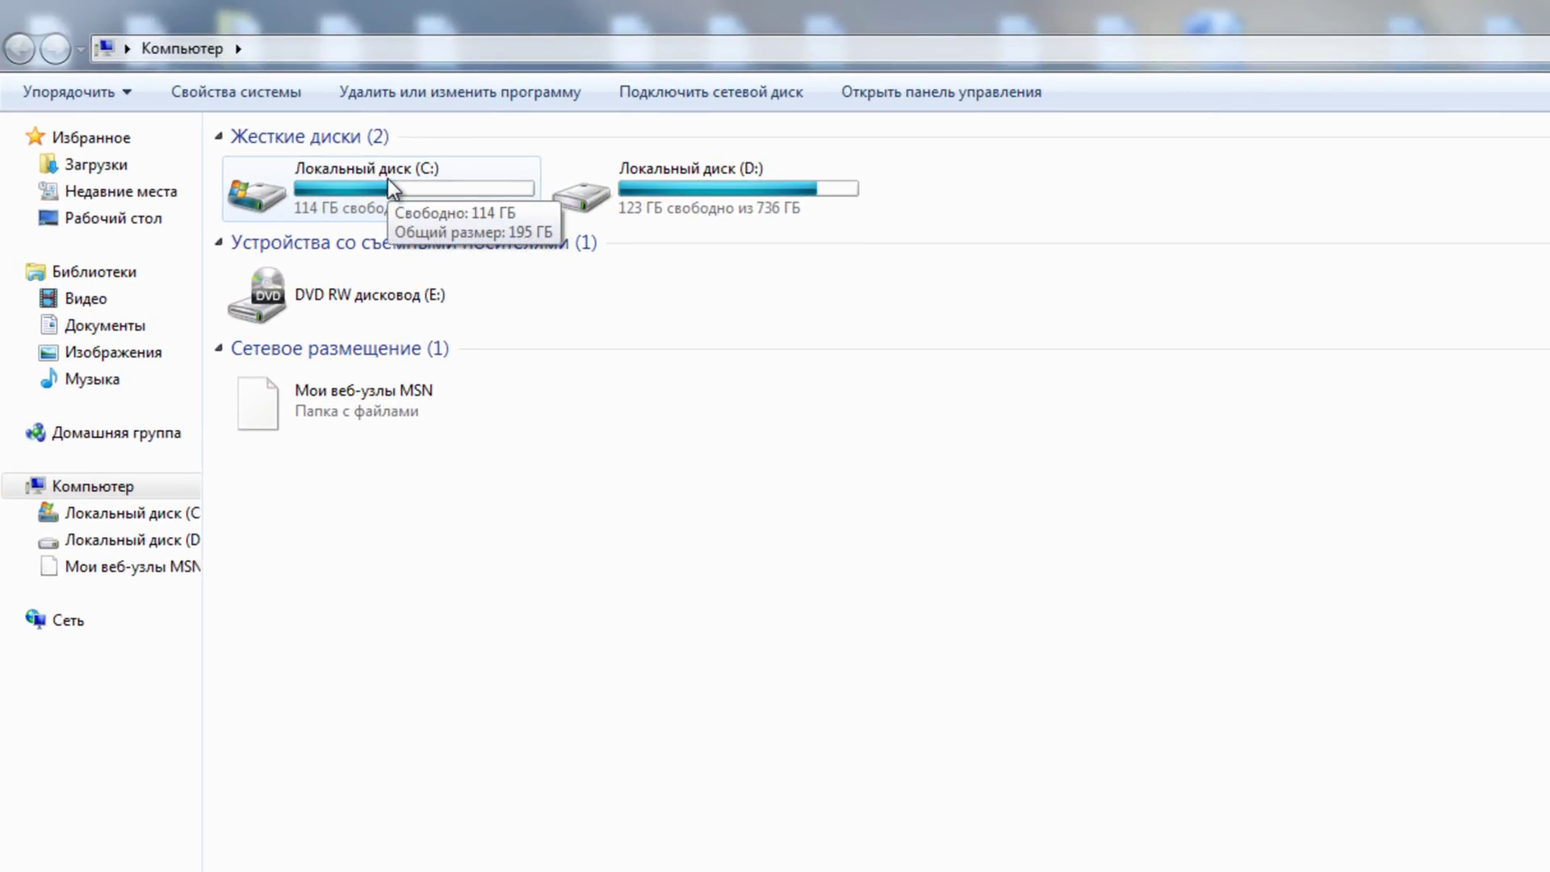
double_click(387, 177)
double_click(314, 437)
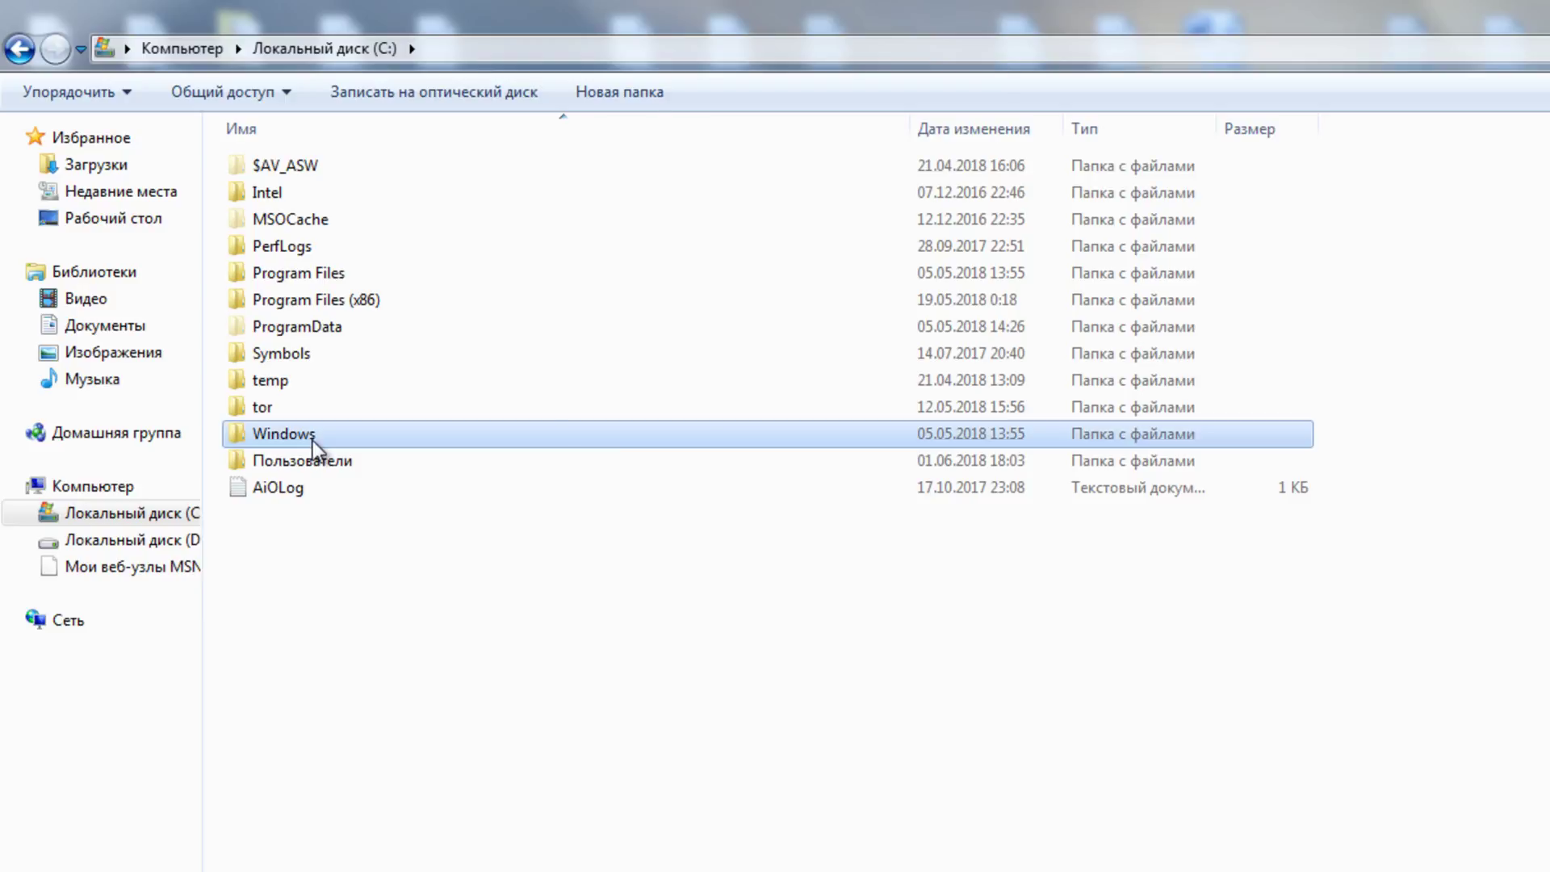
scroll(453, 820, down, 11)
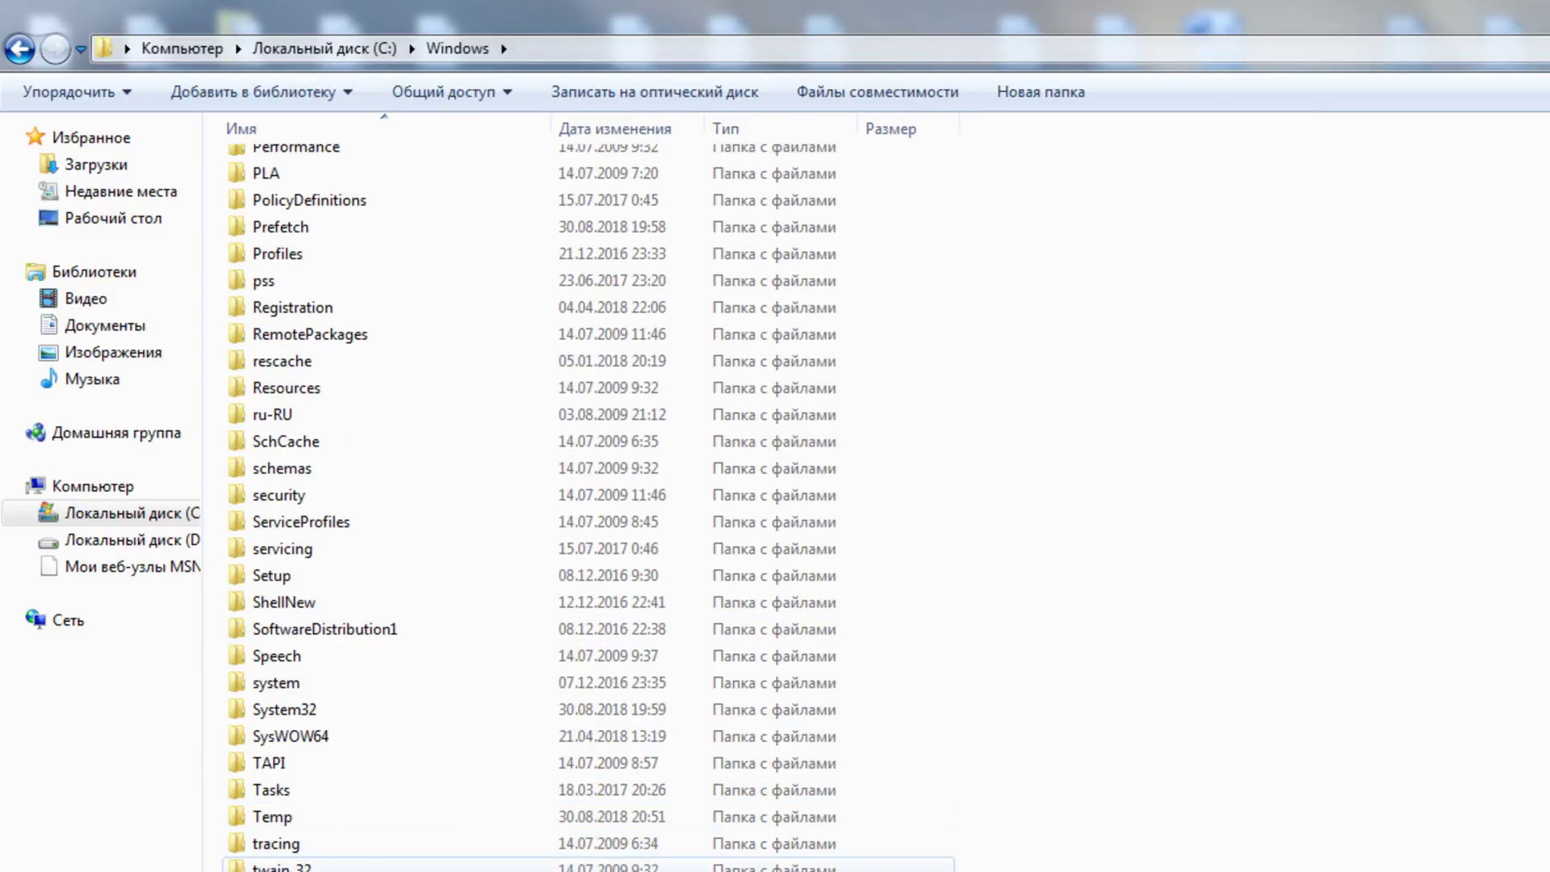
double_click(295, 715)
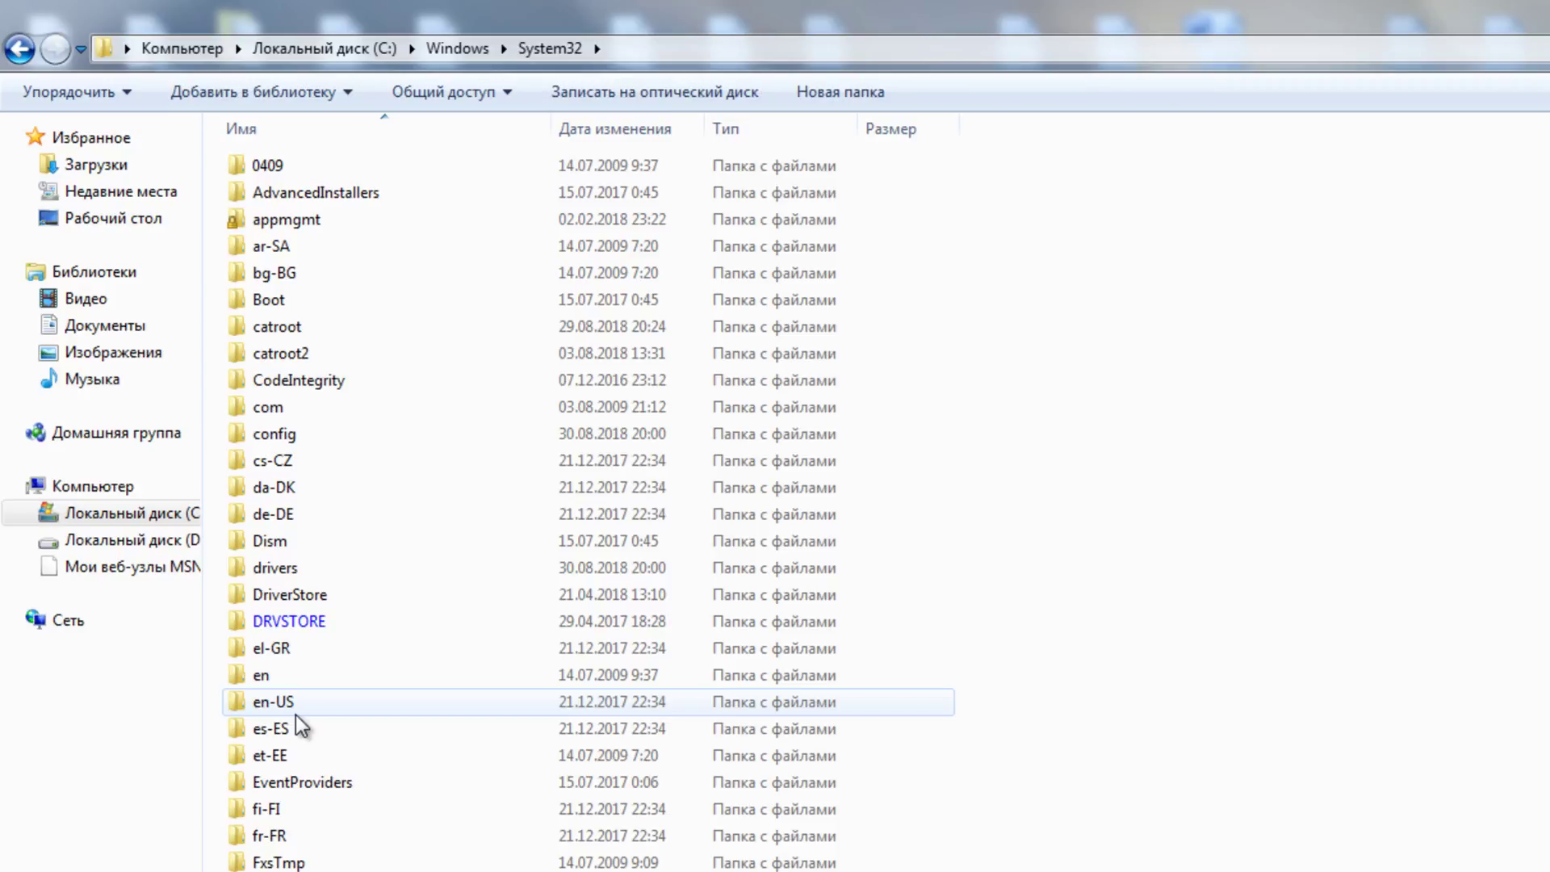
- Find the services.msc console document in System32, open it, and close the Службы window
scroll(296, 714, down, 20)
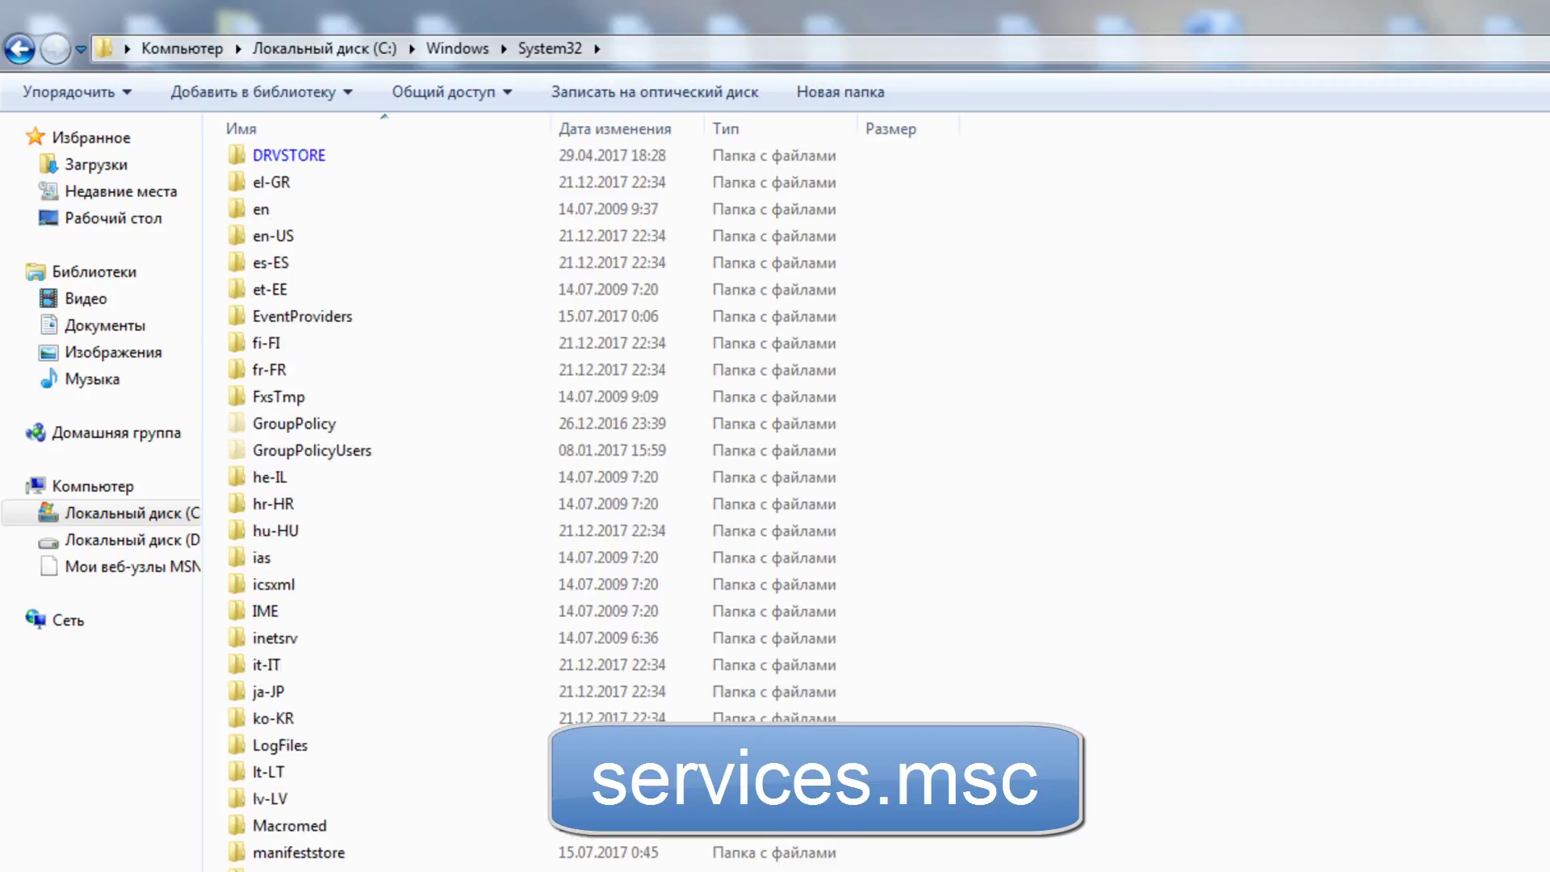
scroll(323, 565, down, 20)
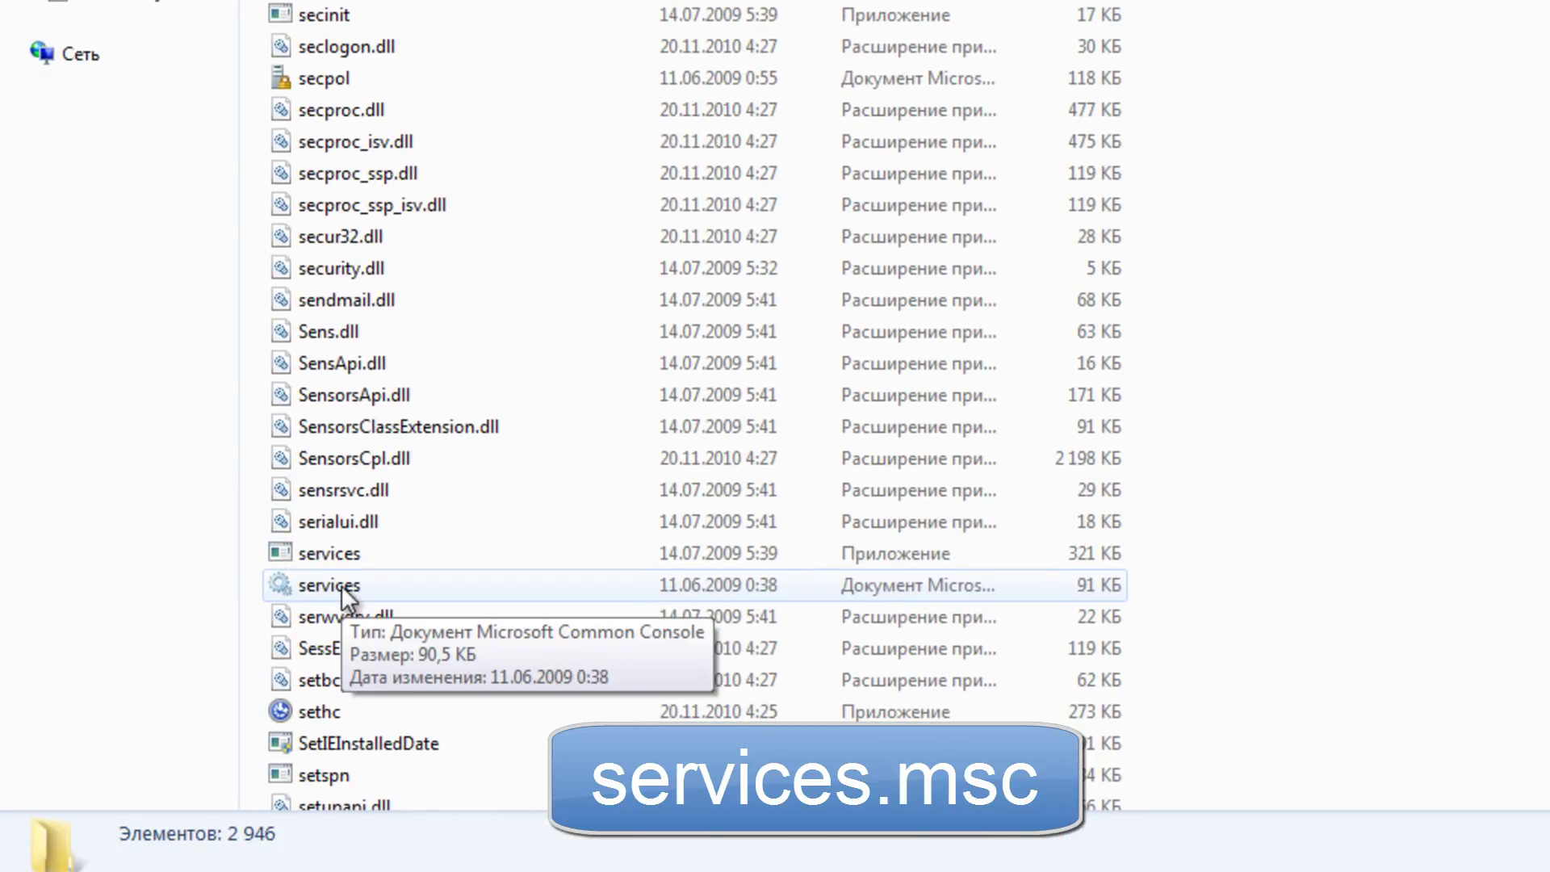
right_click(342, 585)
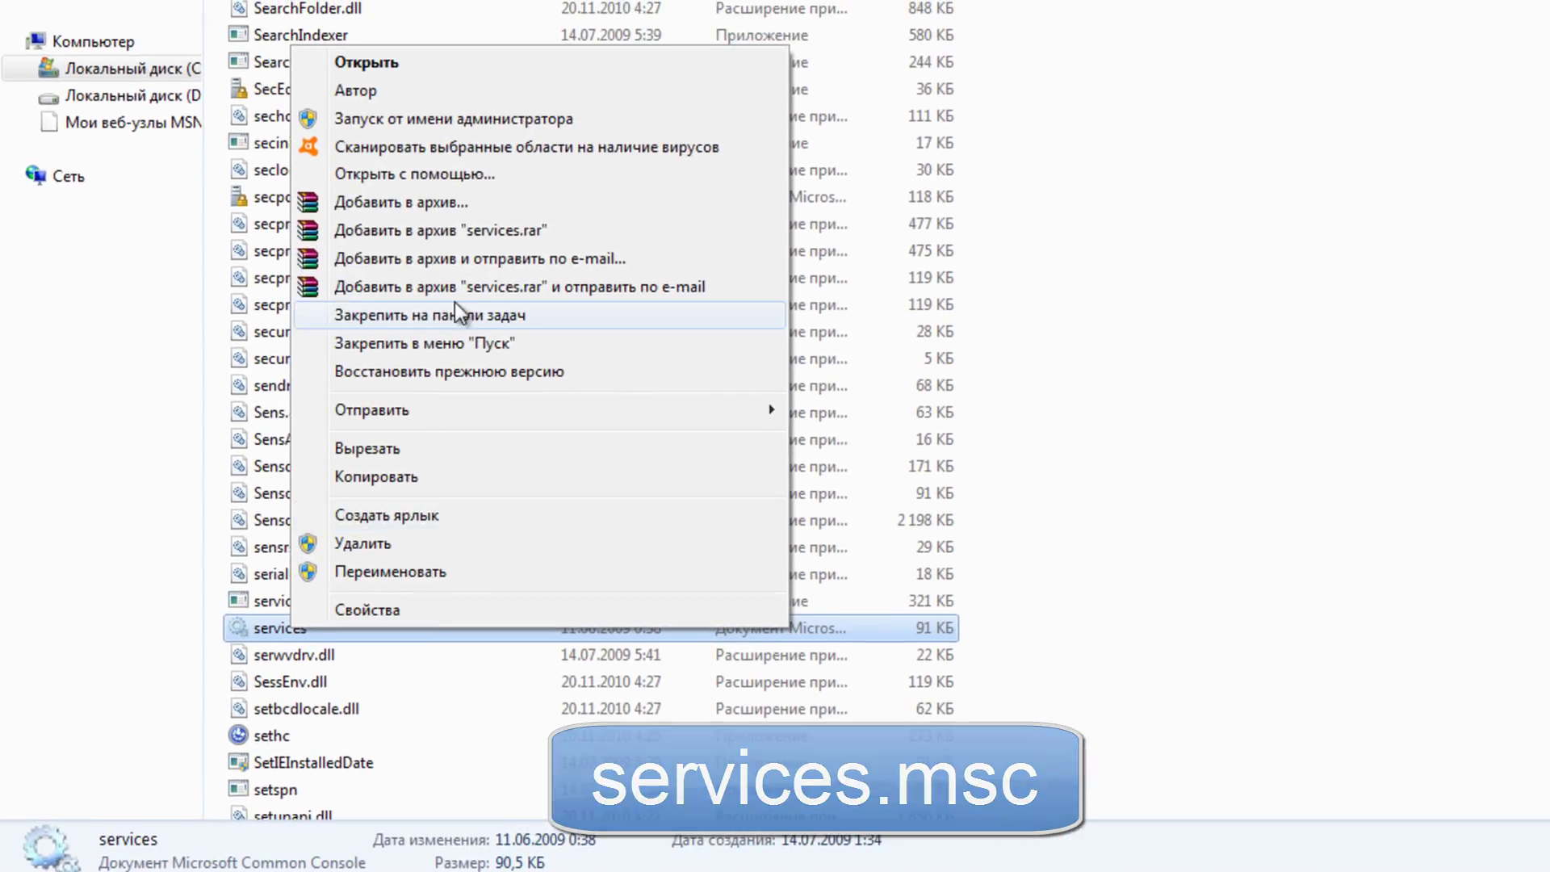
click(399, 65)
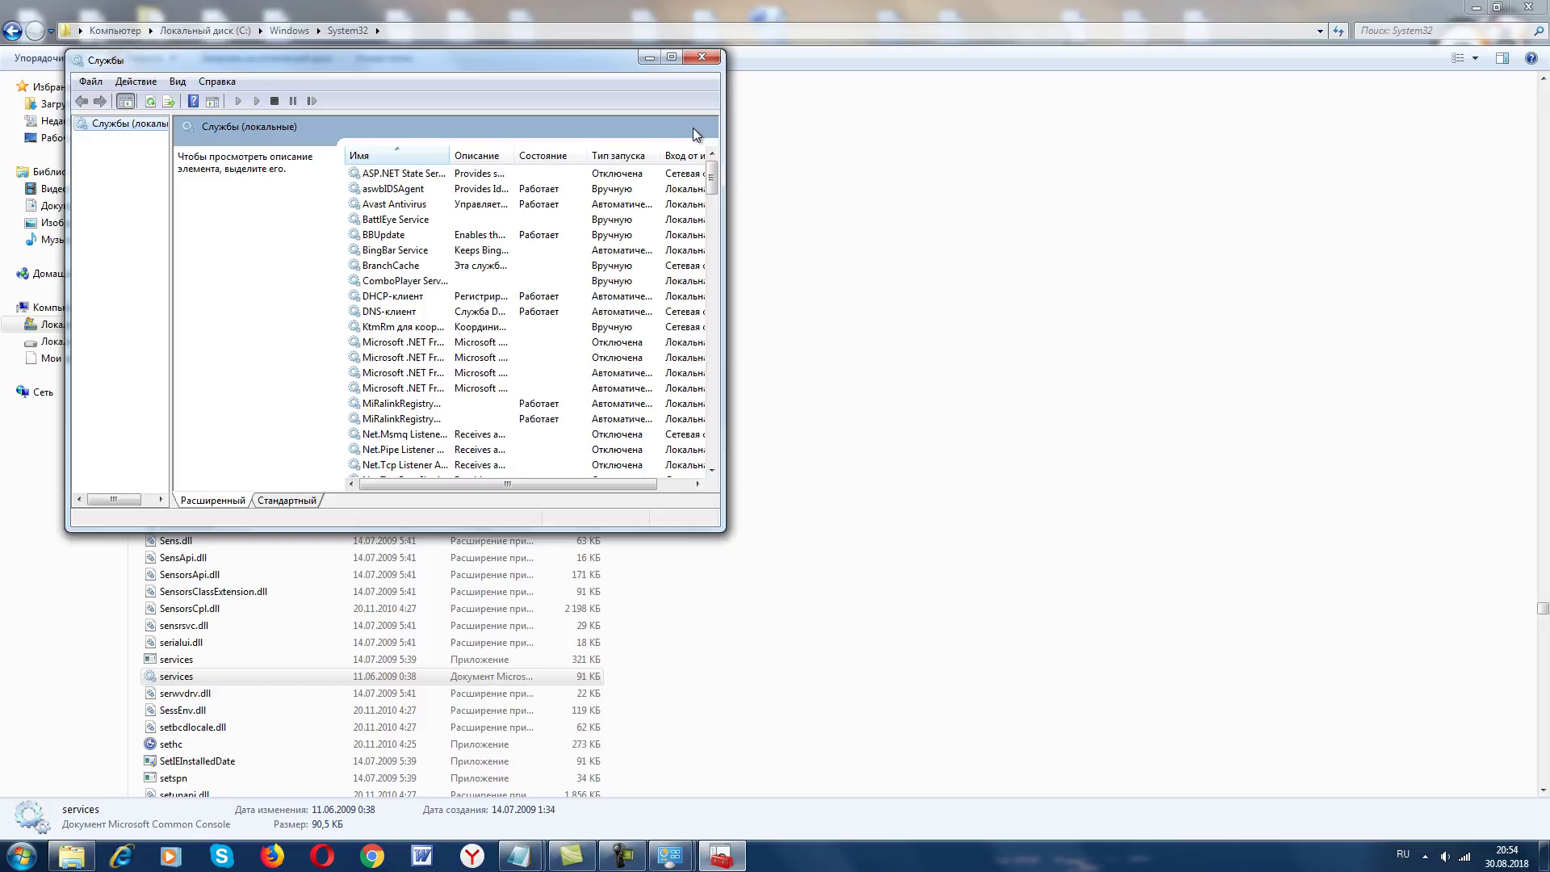
click(701, 57)
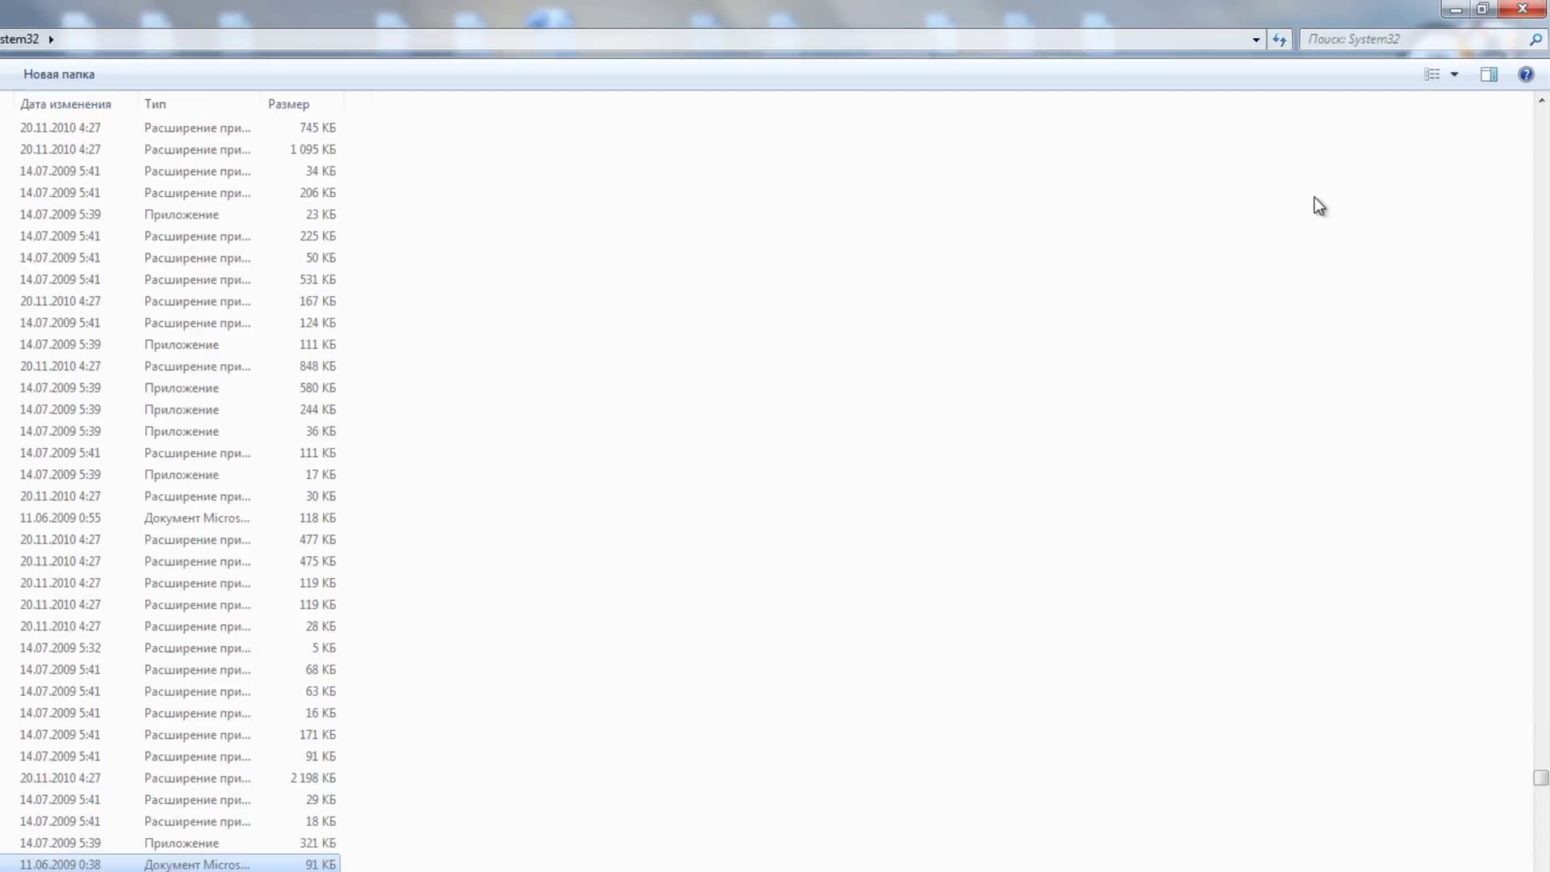
- Search the System32 folder for secpol.msc
click(1243, 77)
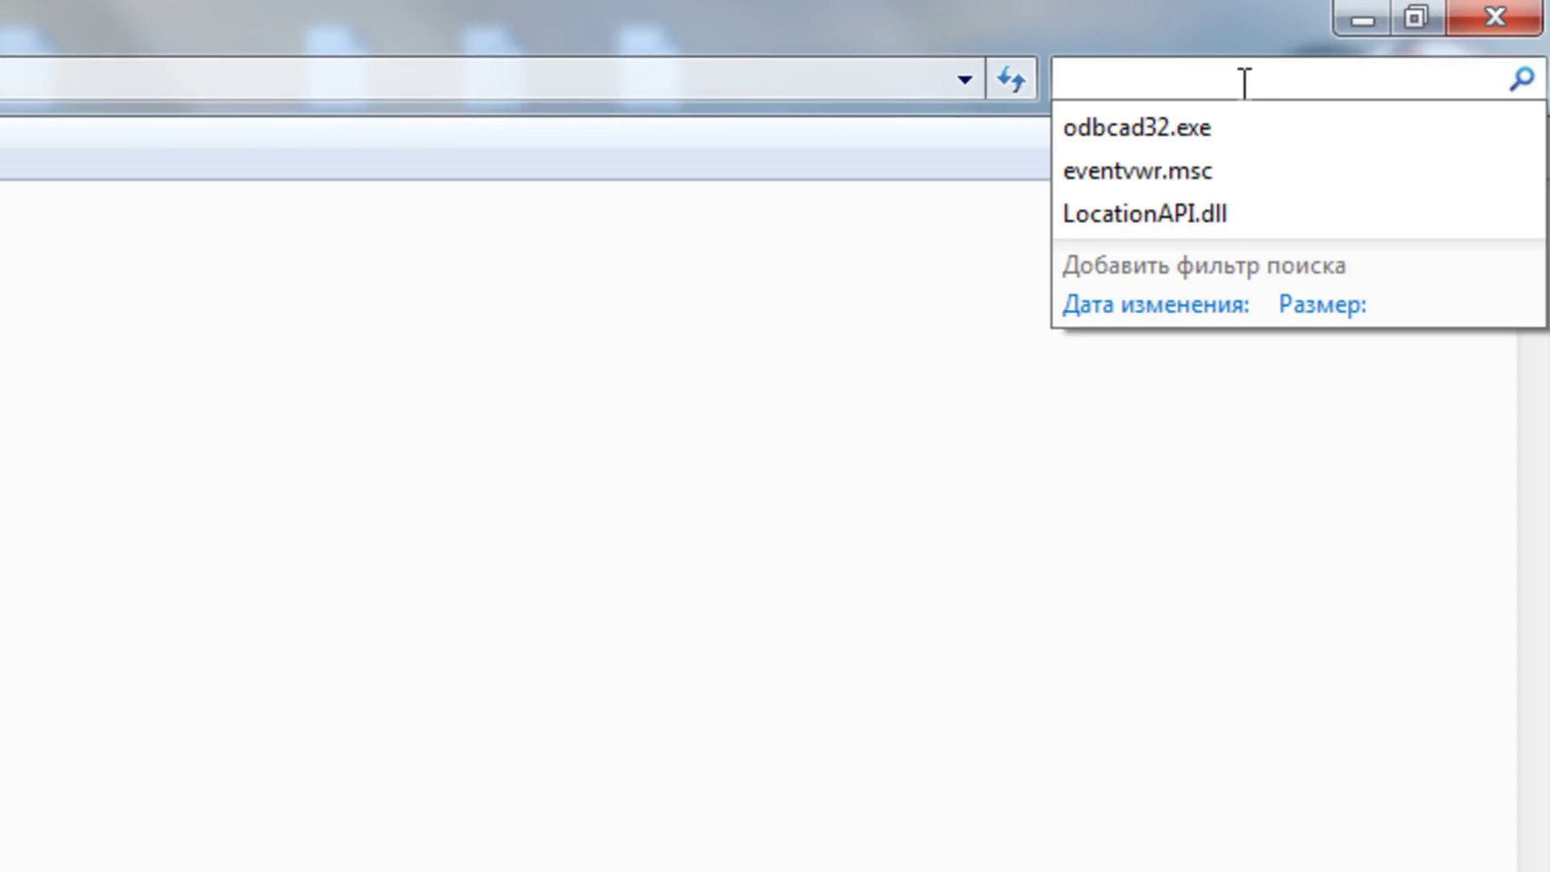
right_click(1243, 77)
click(1276, 192)
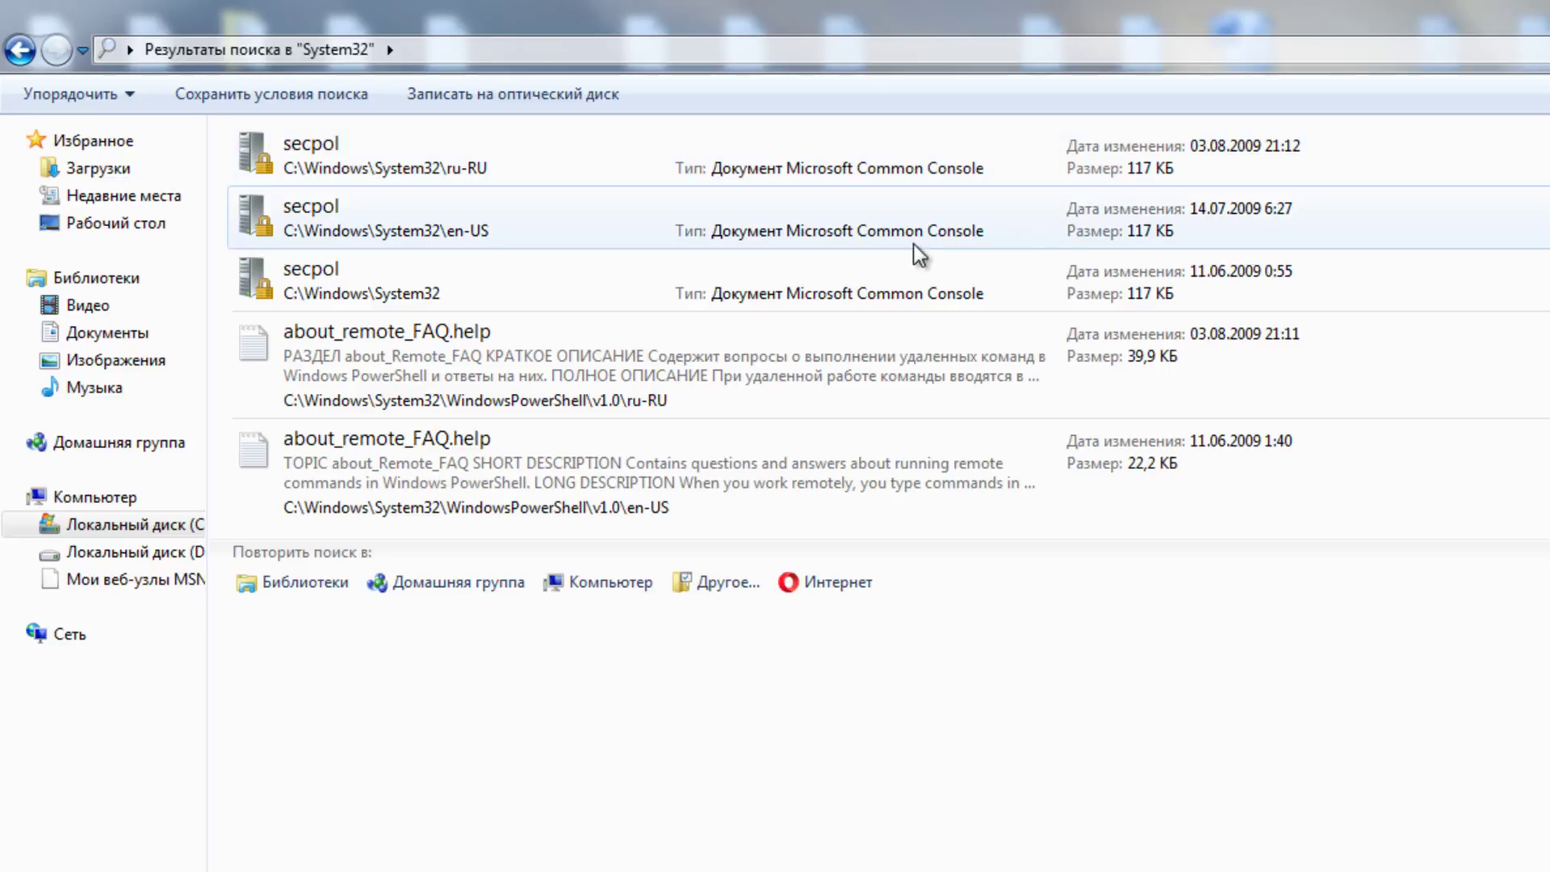
- Open the secpol console document located directly in C:\Windows\System32, then close the Локальная политика безопасности window
click(401, 291)
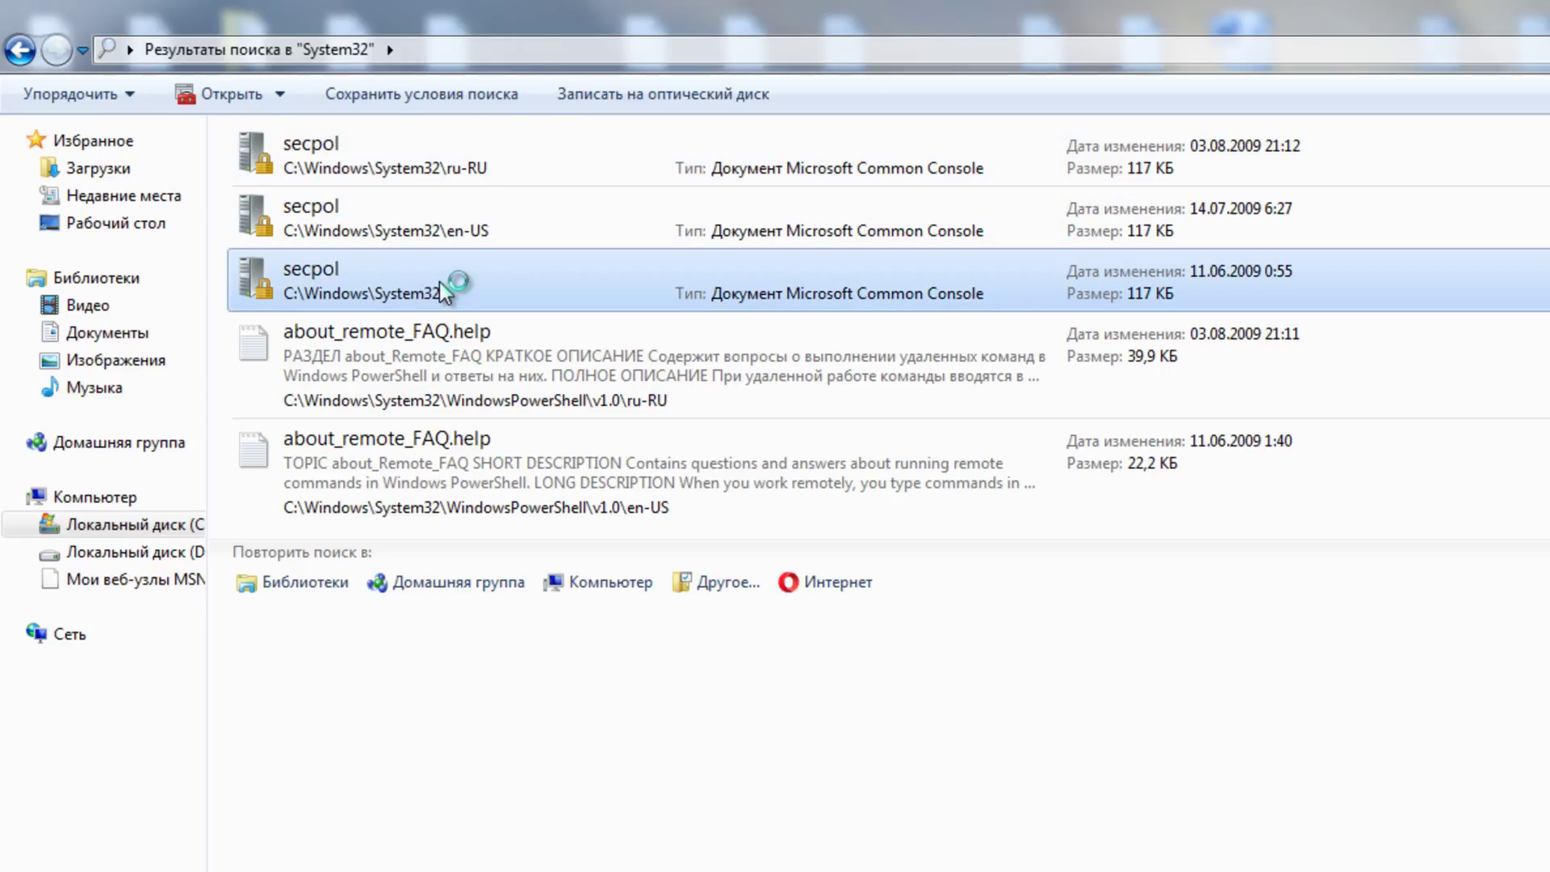
double_click(564, 259)
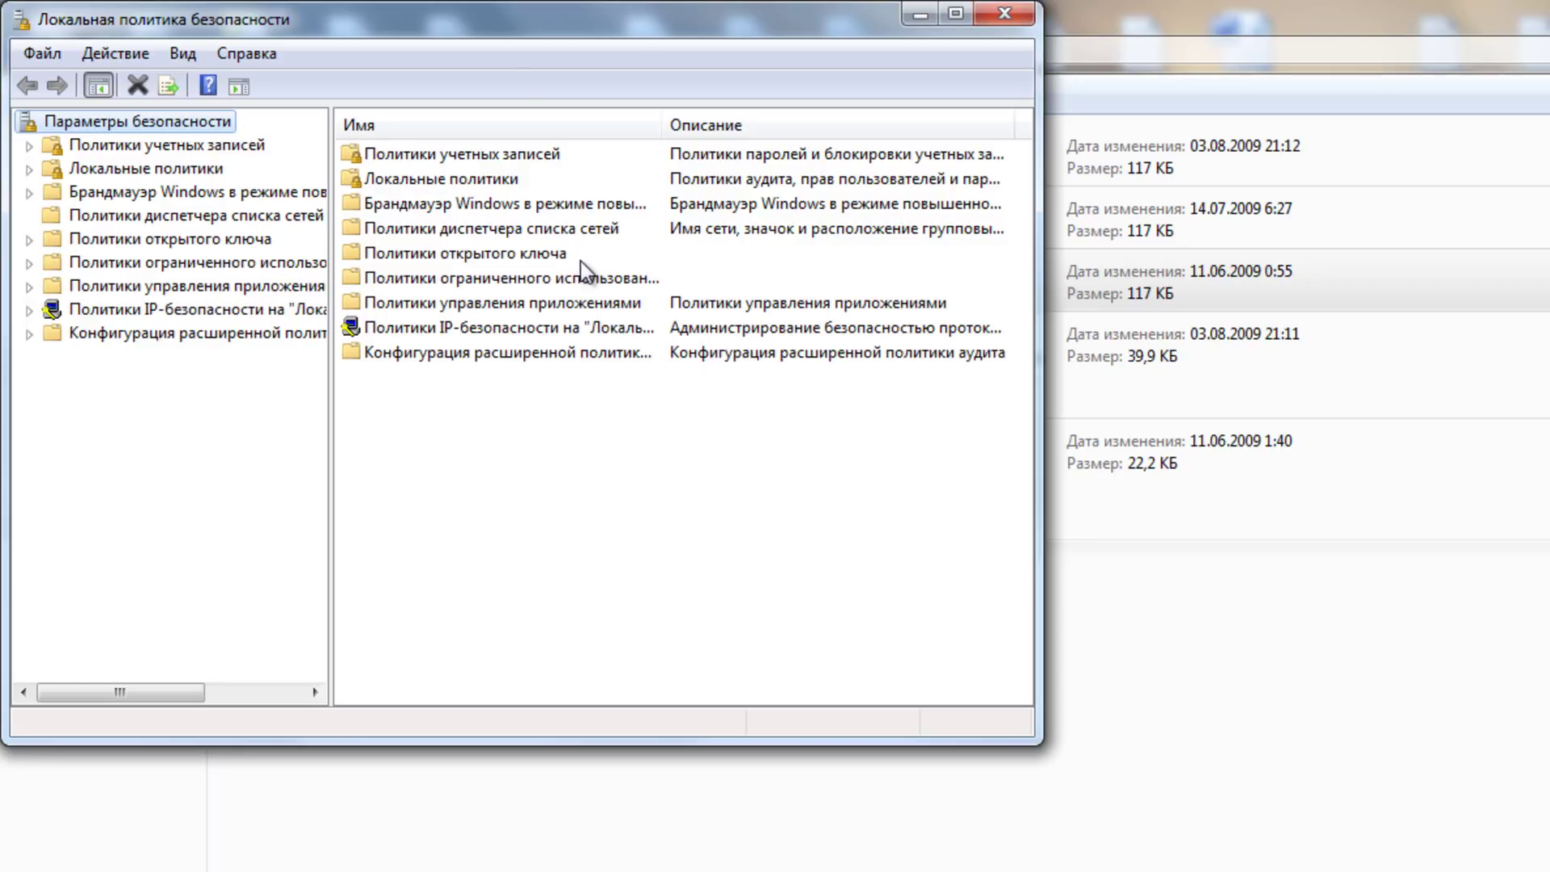
drag(329, 327, 362, 323)
click(1004, 13)
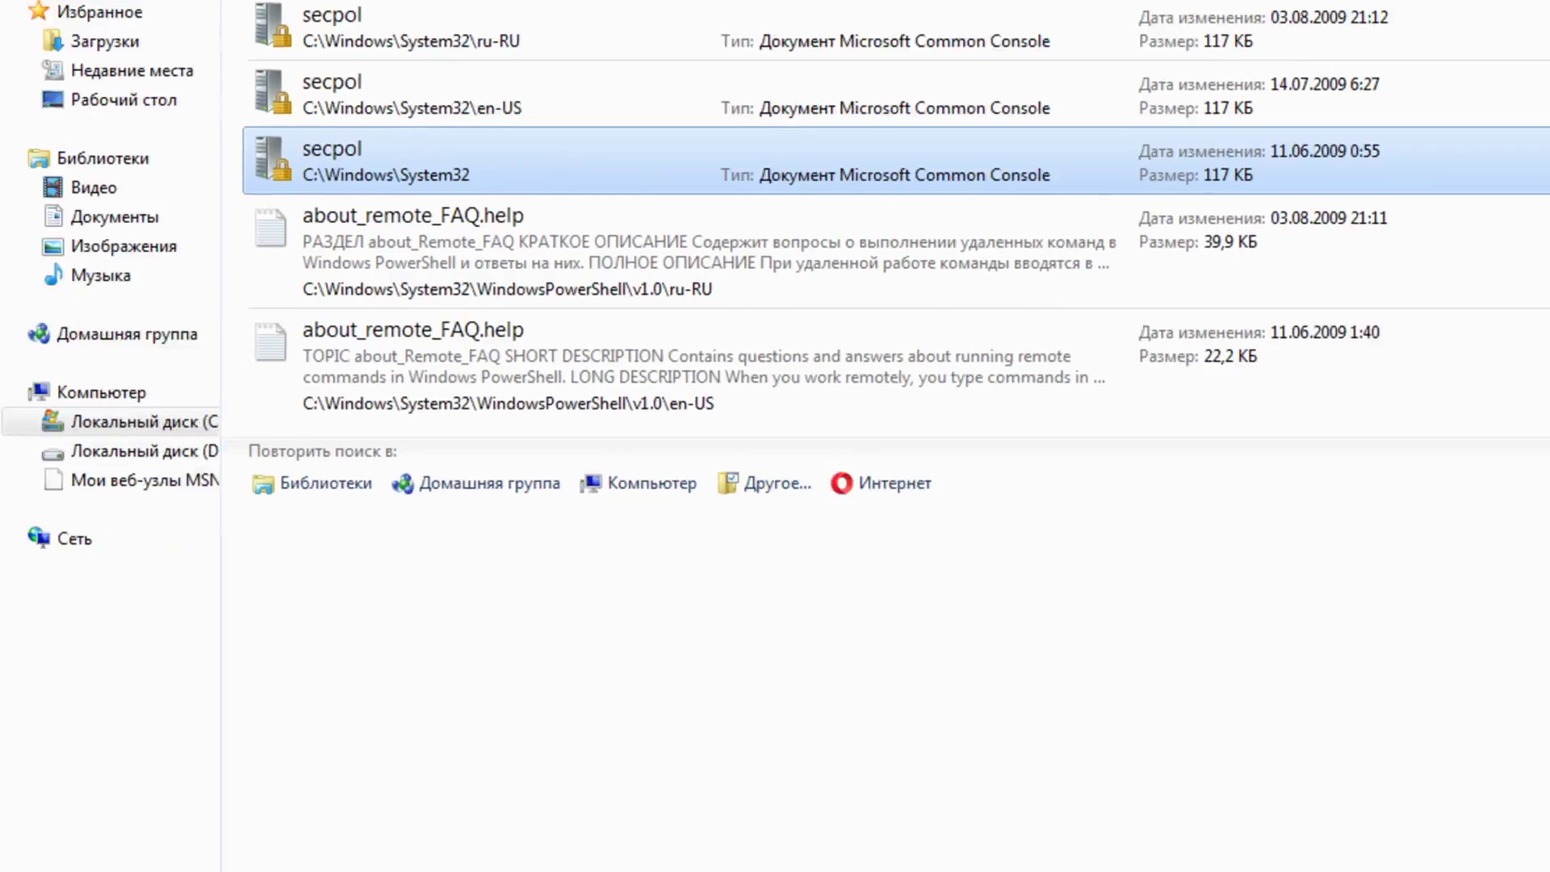
- Run secpol.msc from the system's program search, then close the Локальная политика безопасности window
click(68, 824)
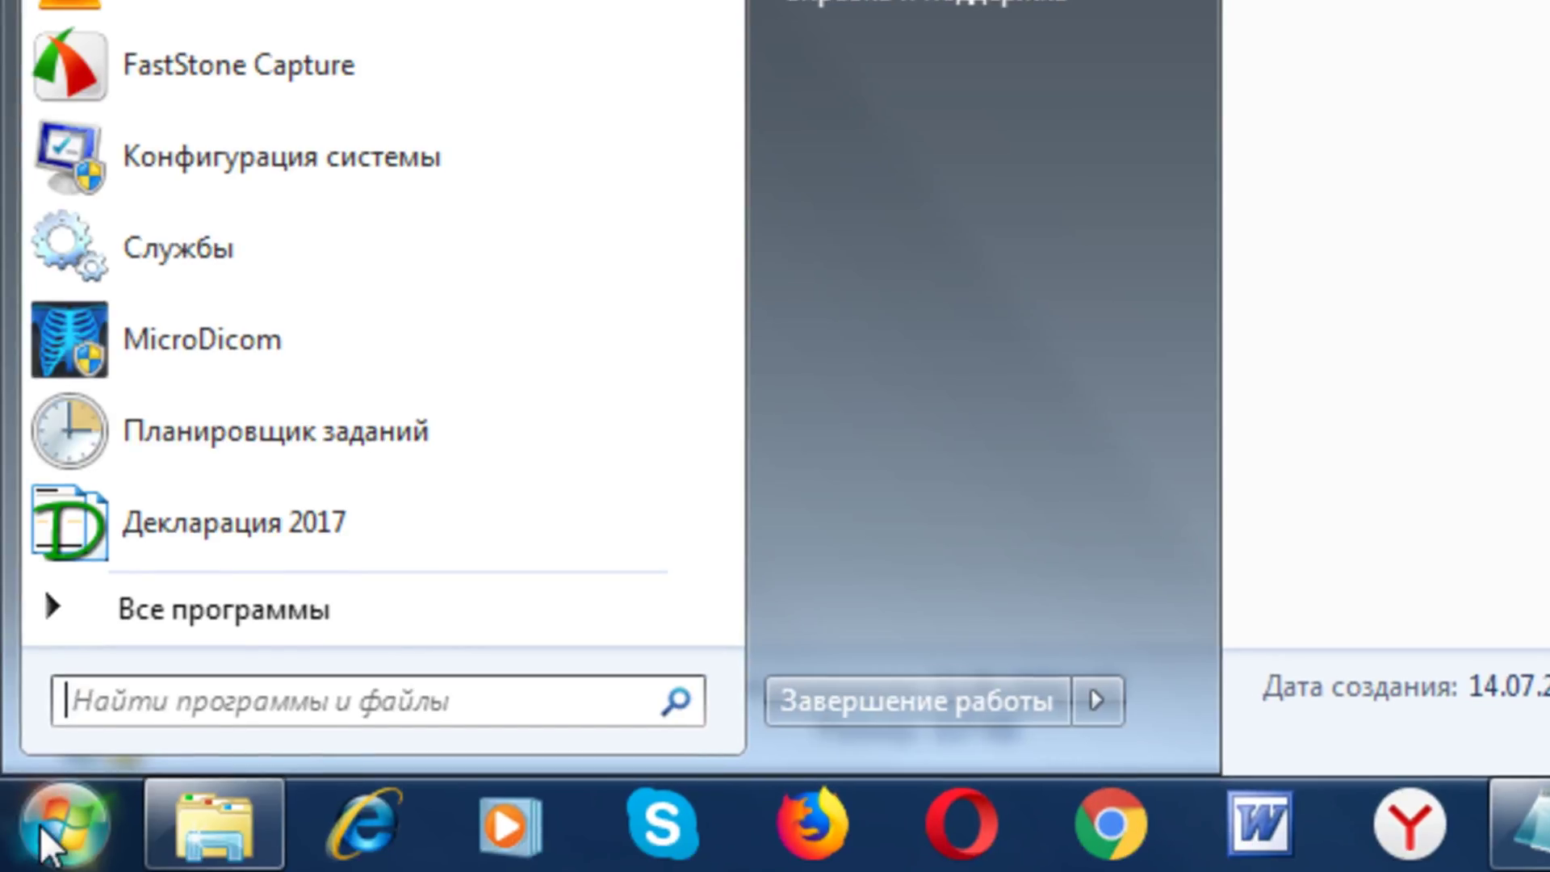
right_click(184, 704)
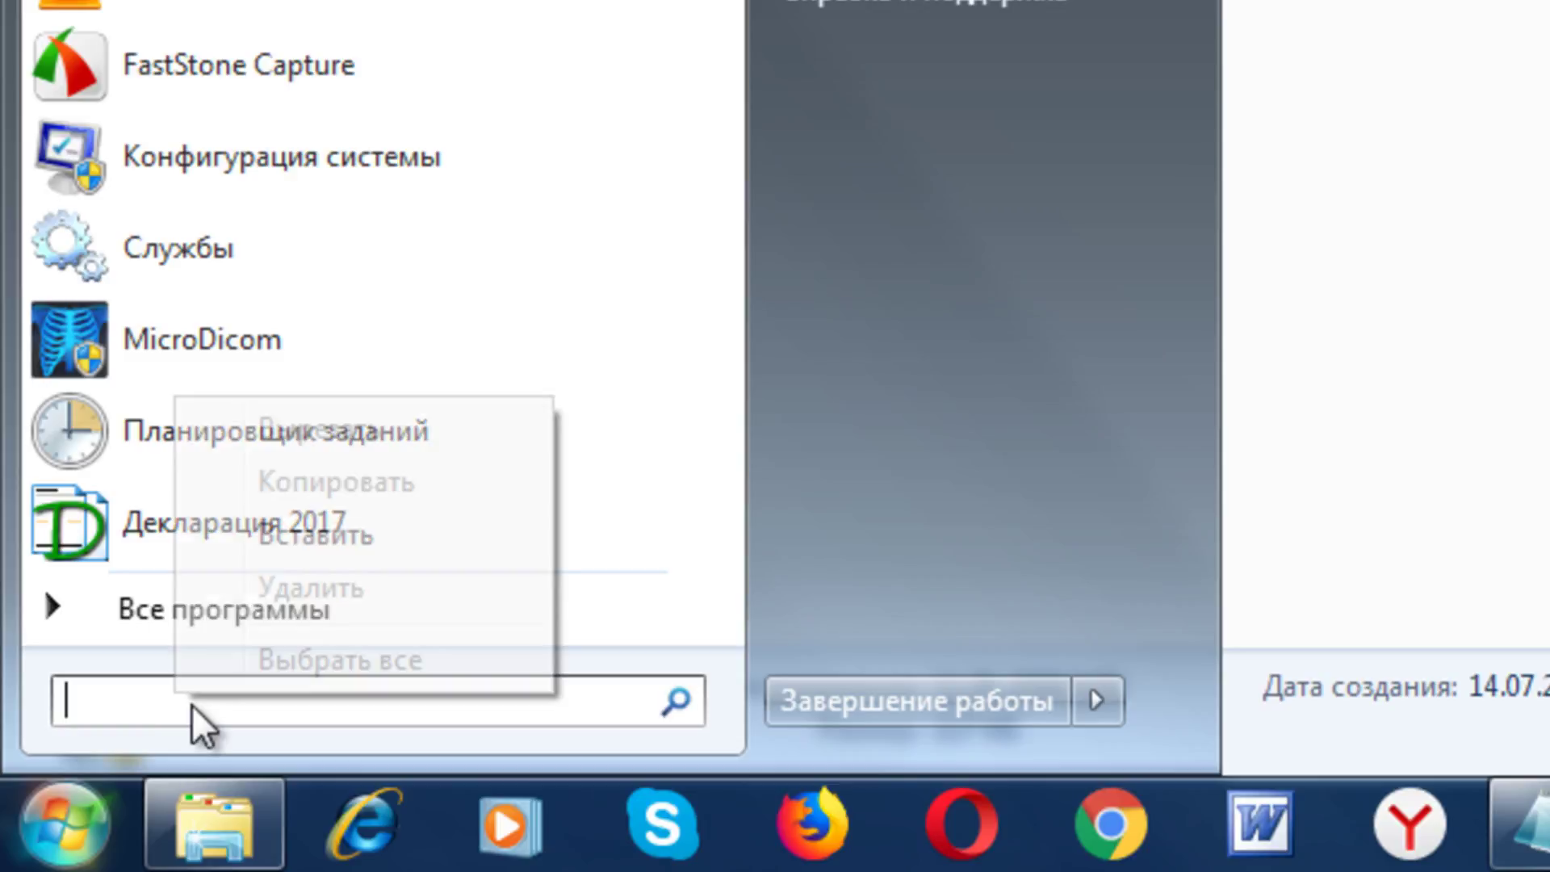
click(308, 522)
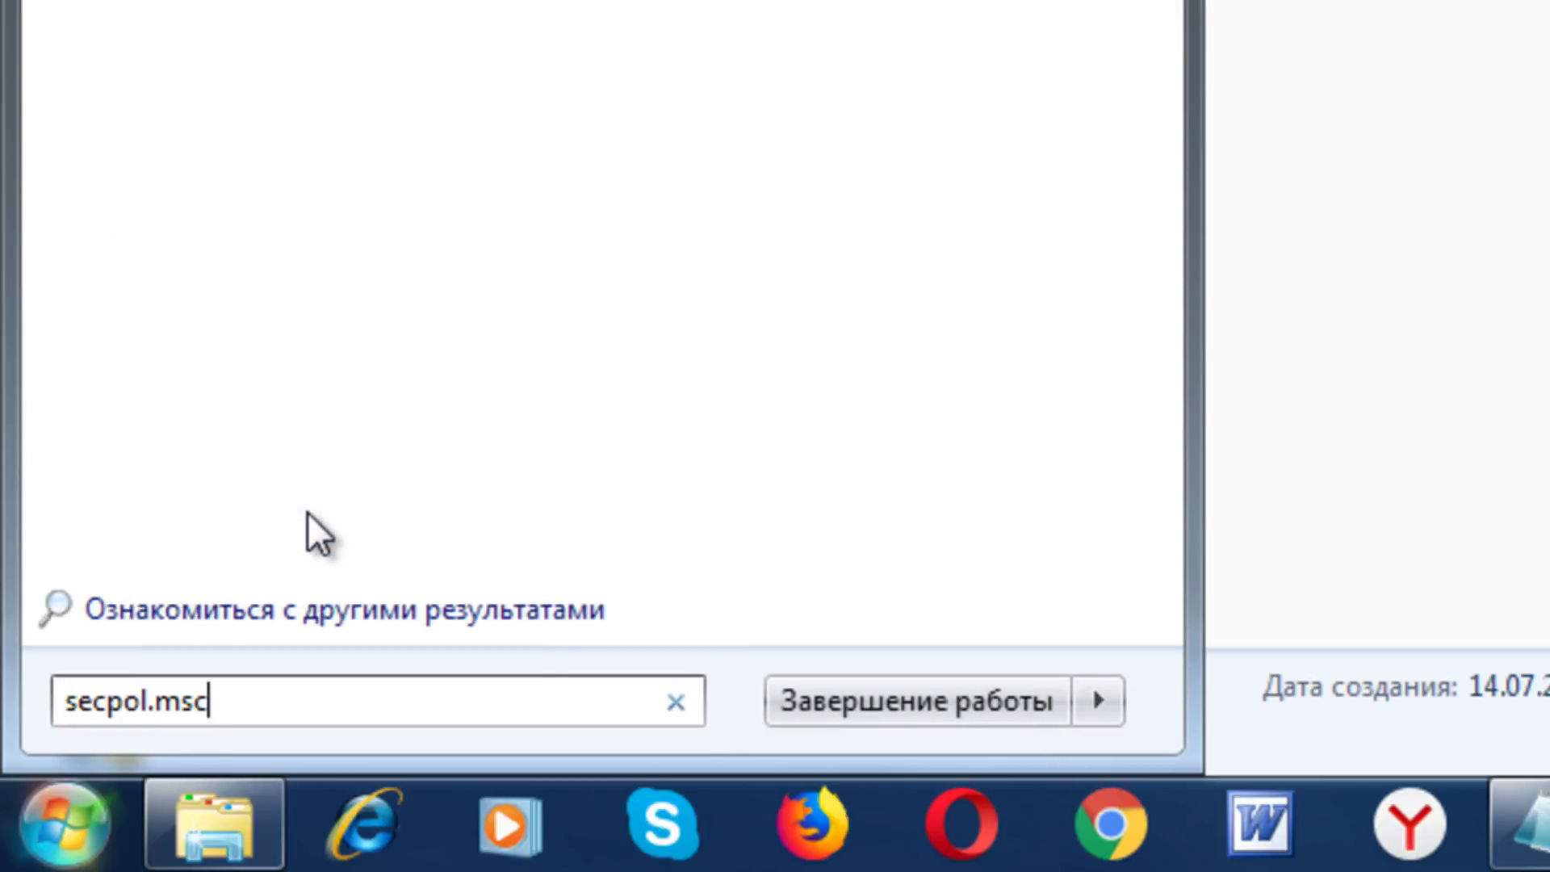
key(Return)
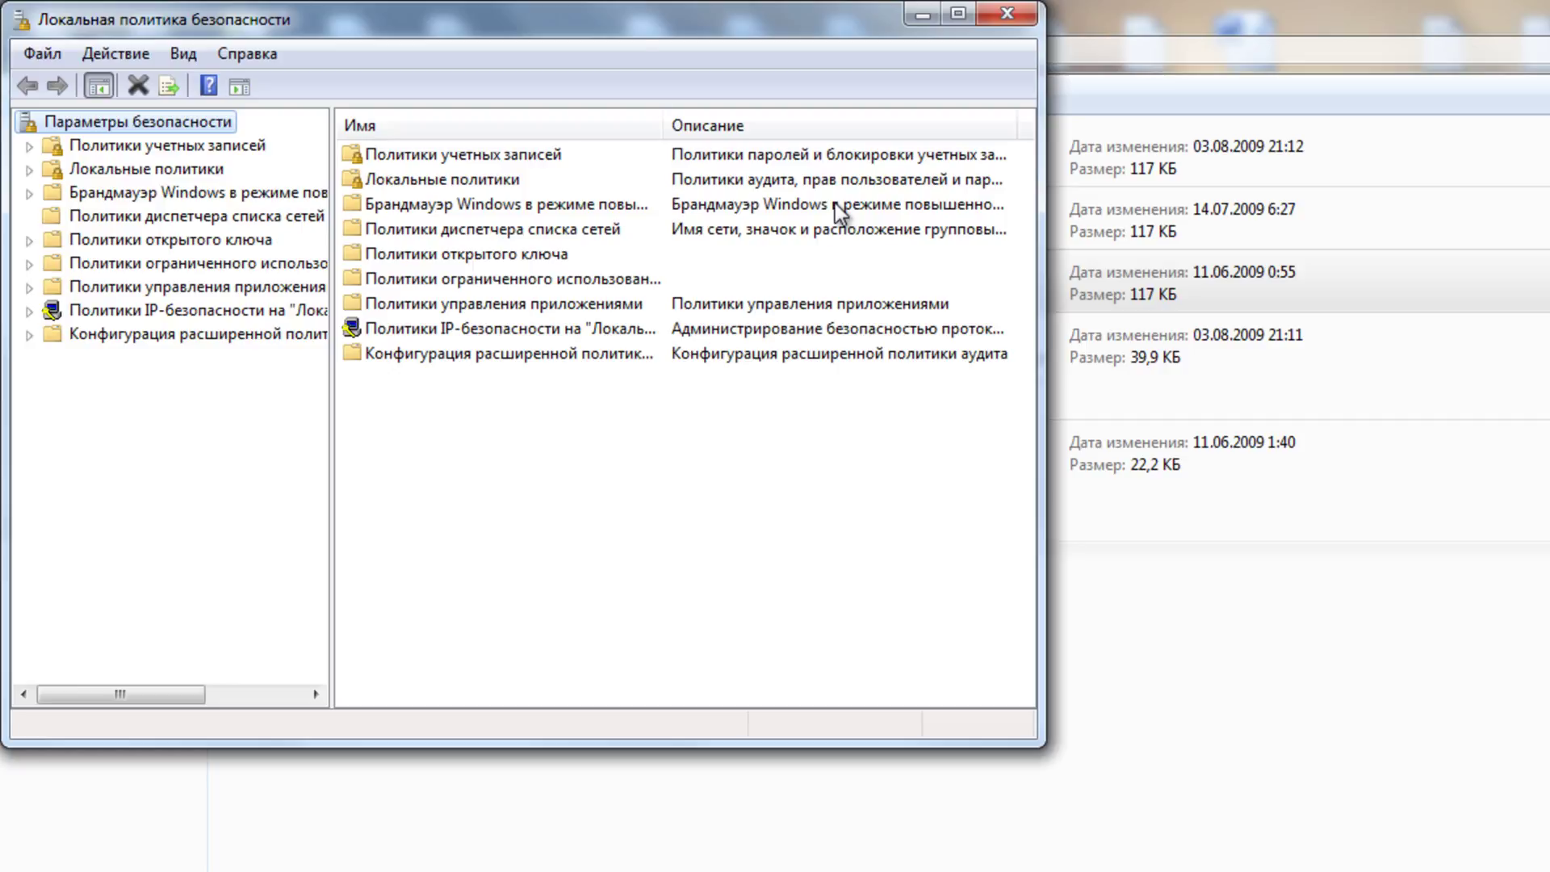
click(1007, 13)
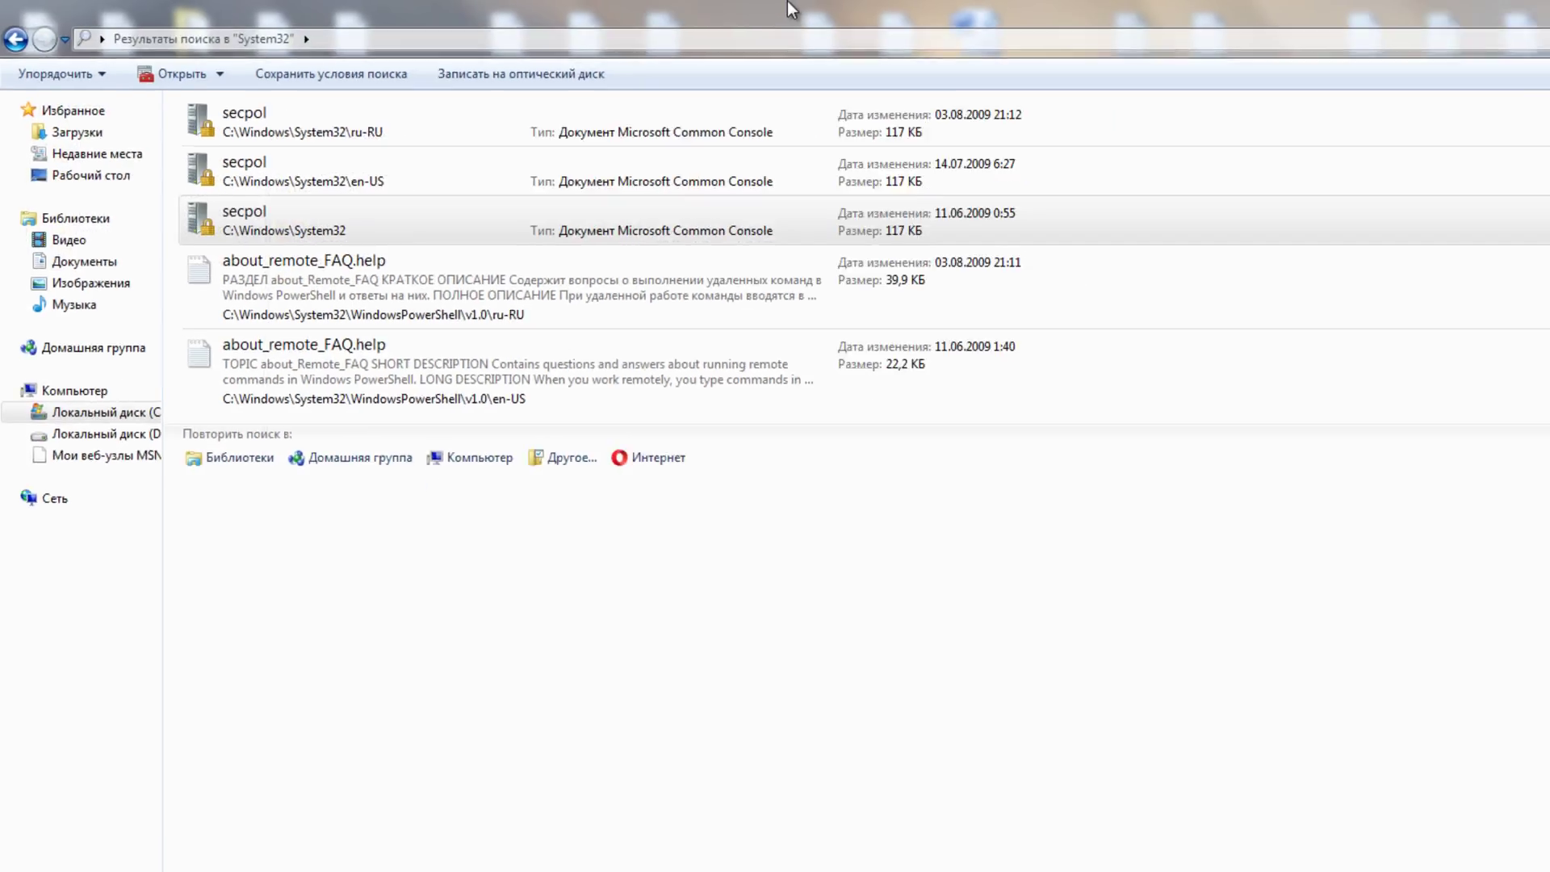
- Return to the desktop and launch an empty management console with the mmc command
key(super+d)
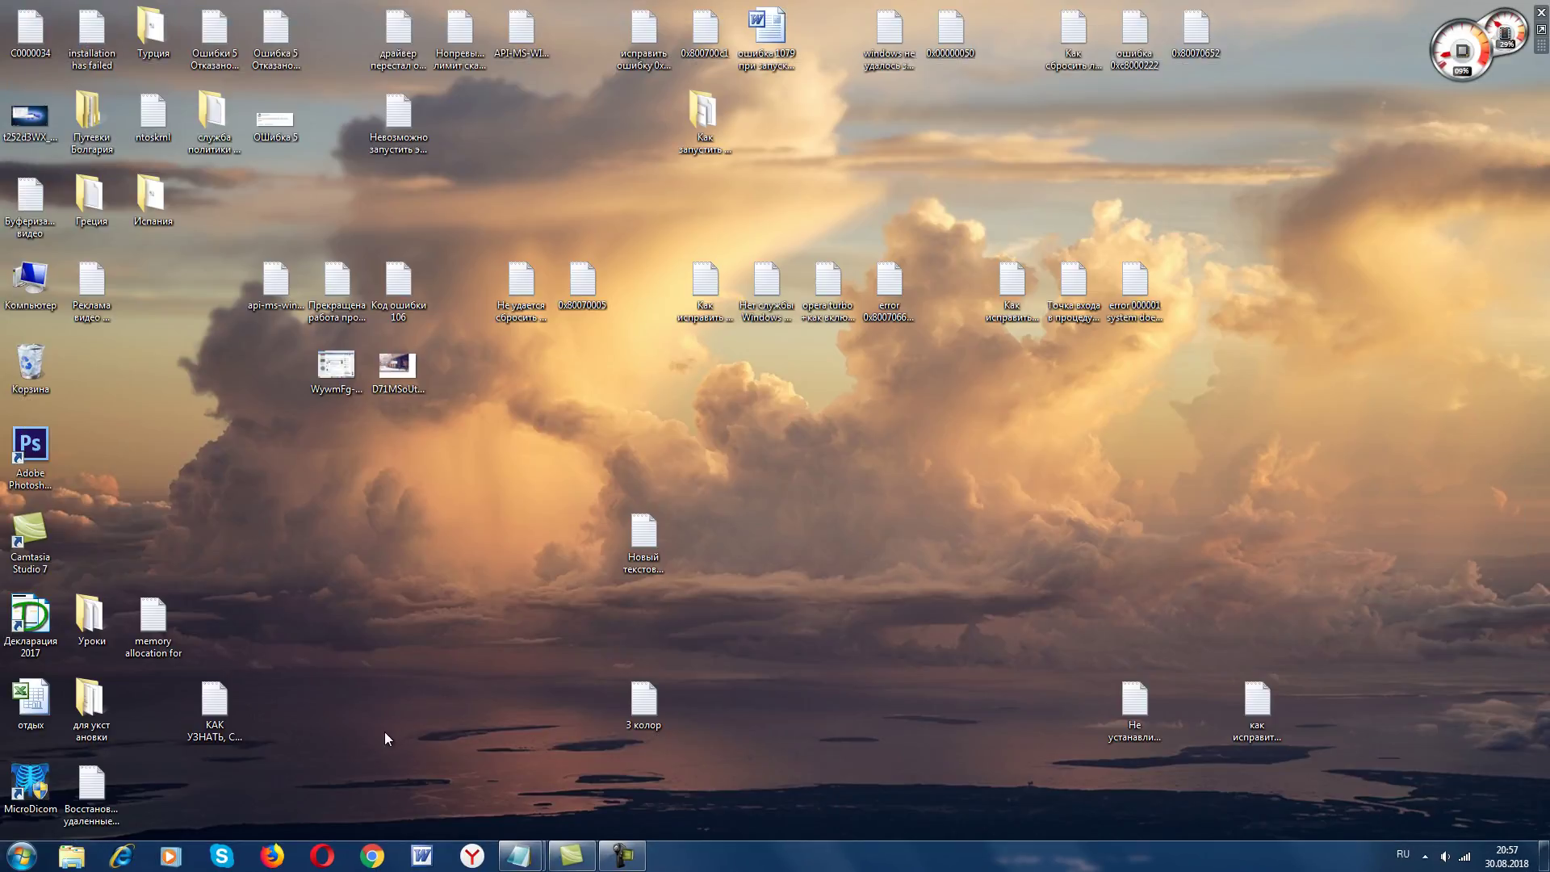
click(35, 867)
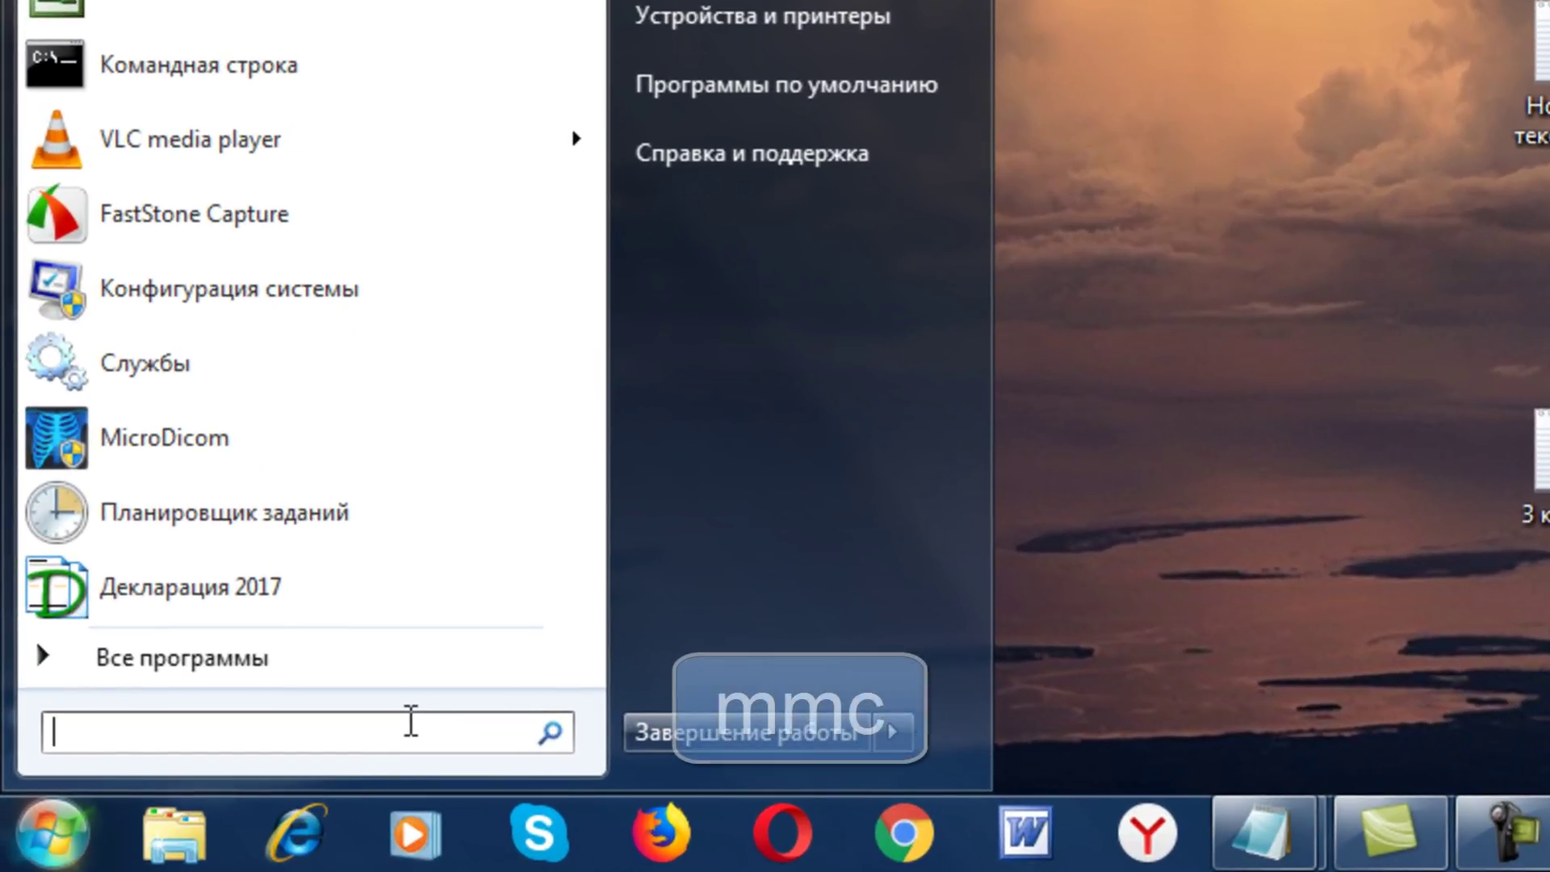
text(mmc)
key(Return)
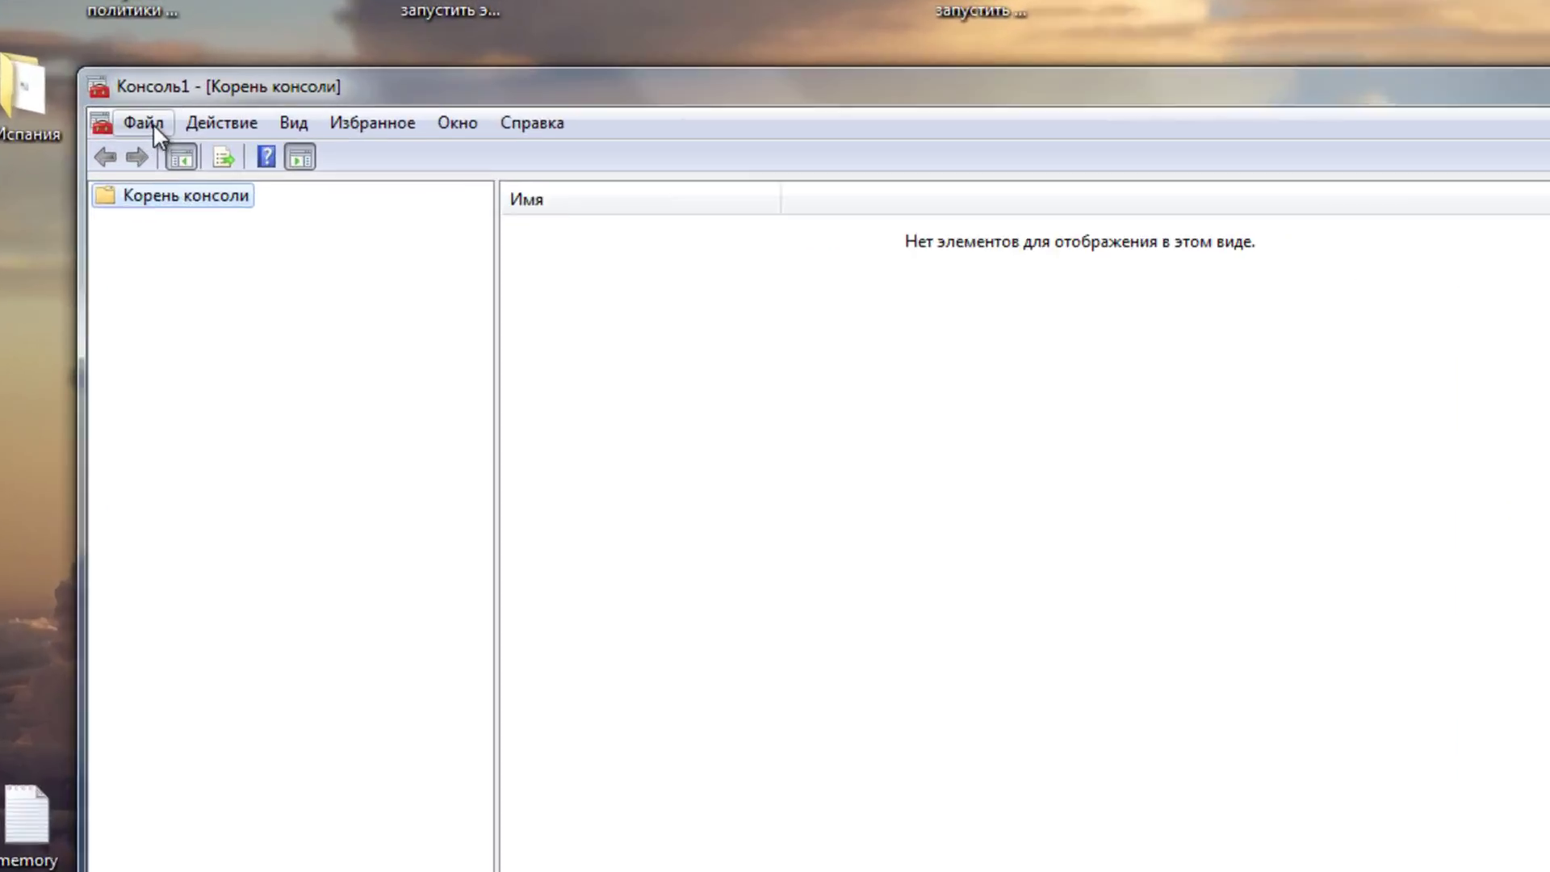
- Open the console's snap-in manager and add the Брандмауэр Windows snap-in to Корень консоли
click(222, 215)
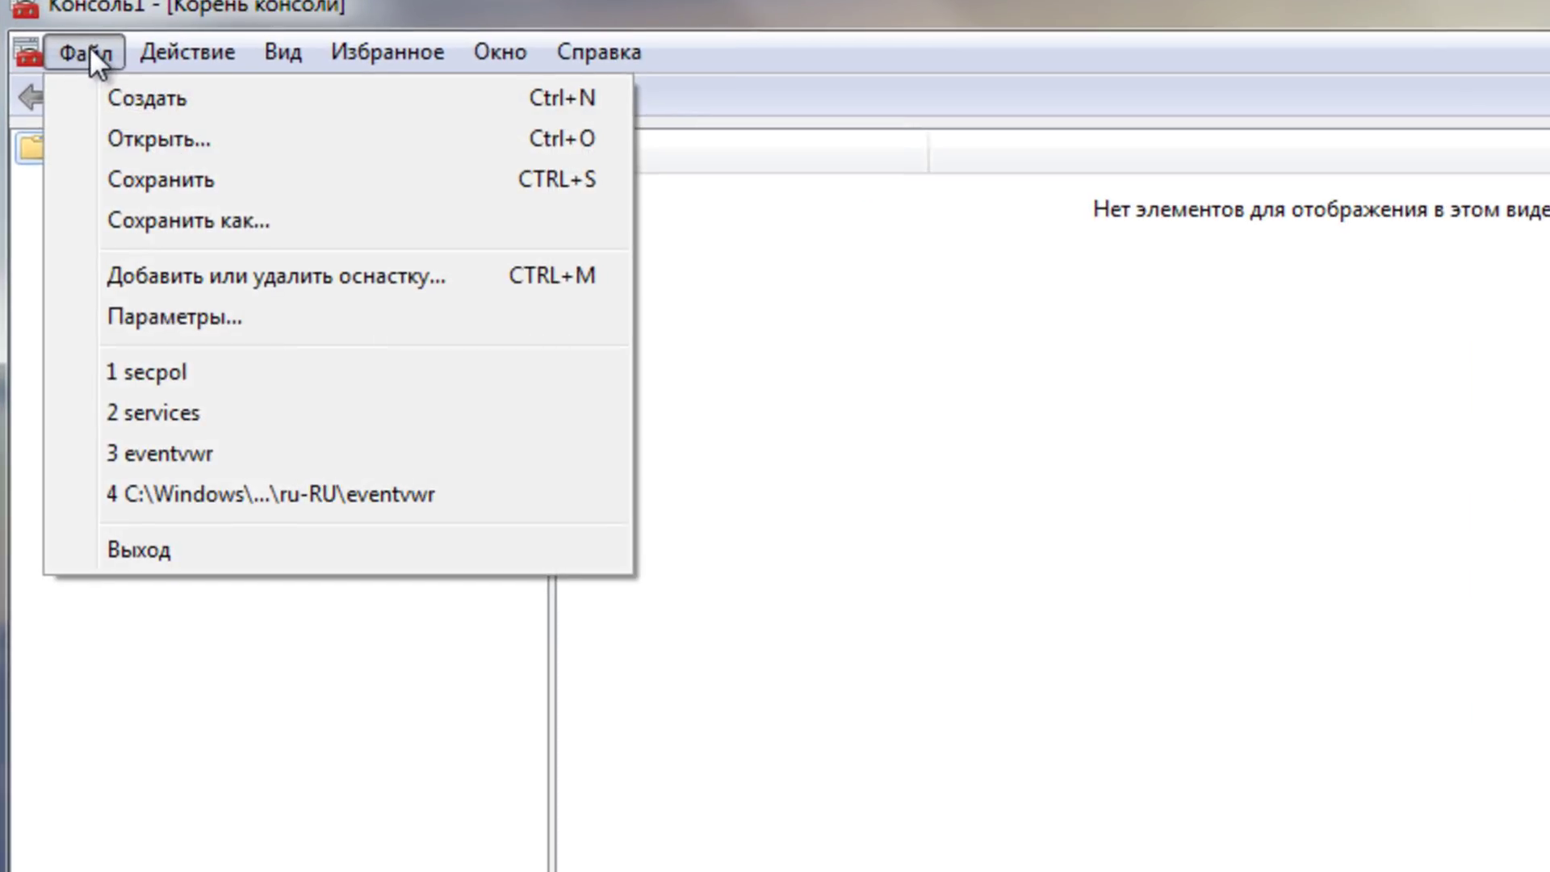
click(168, 274)
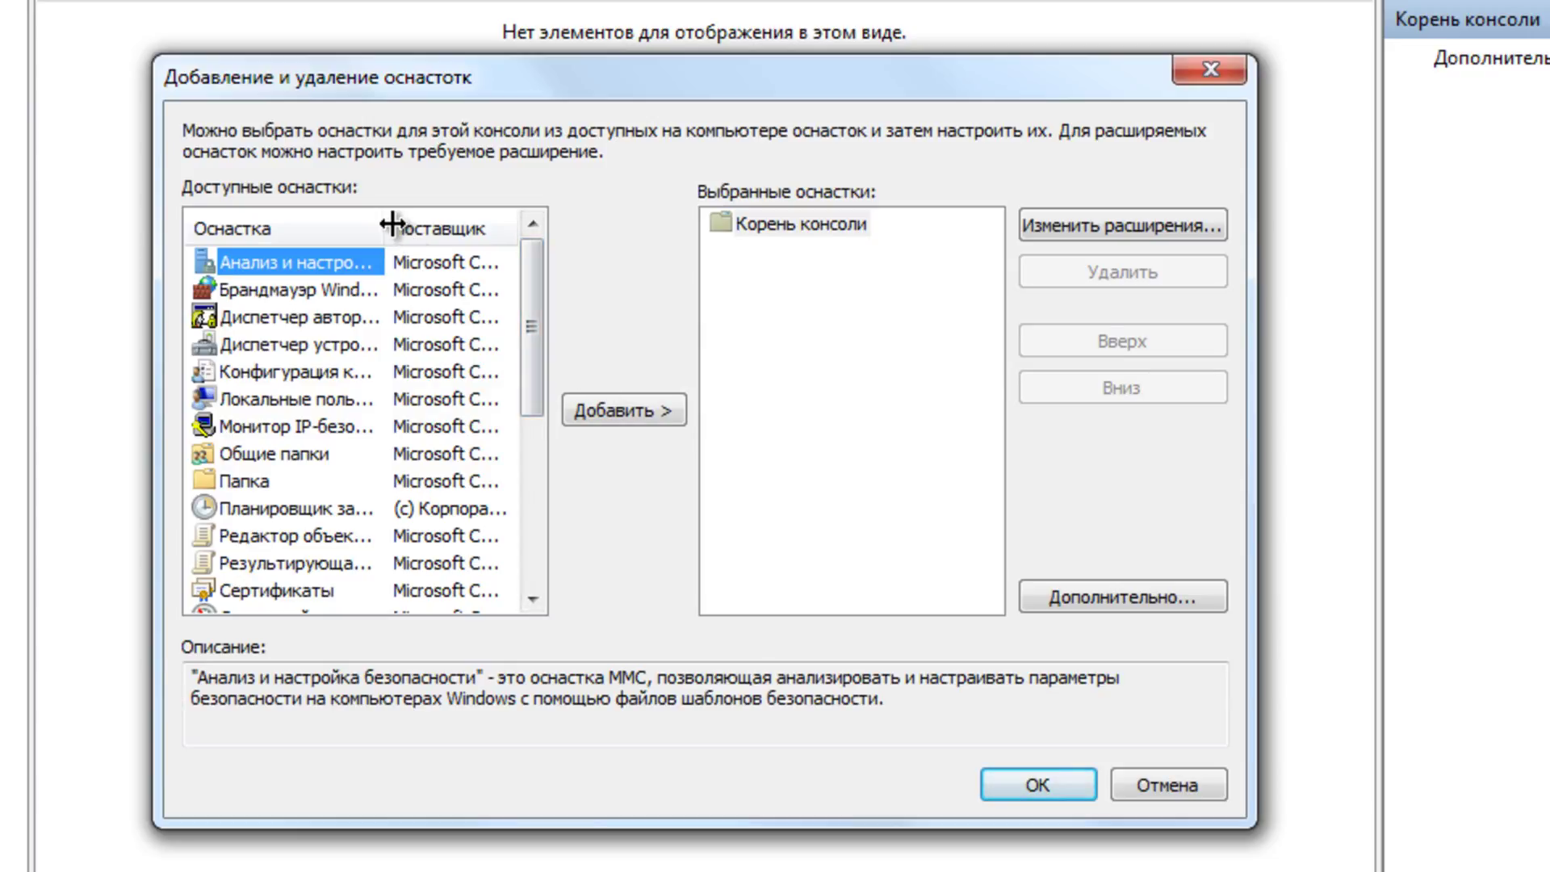
drag(392, 224, 418, 225)
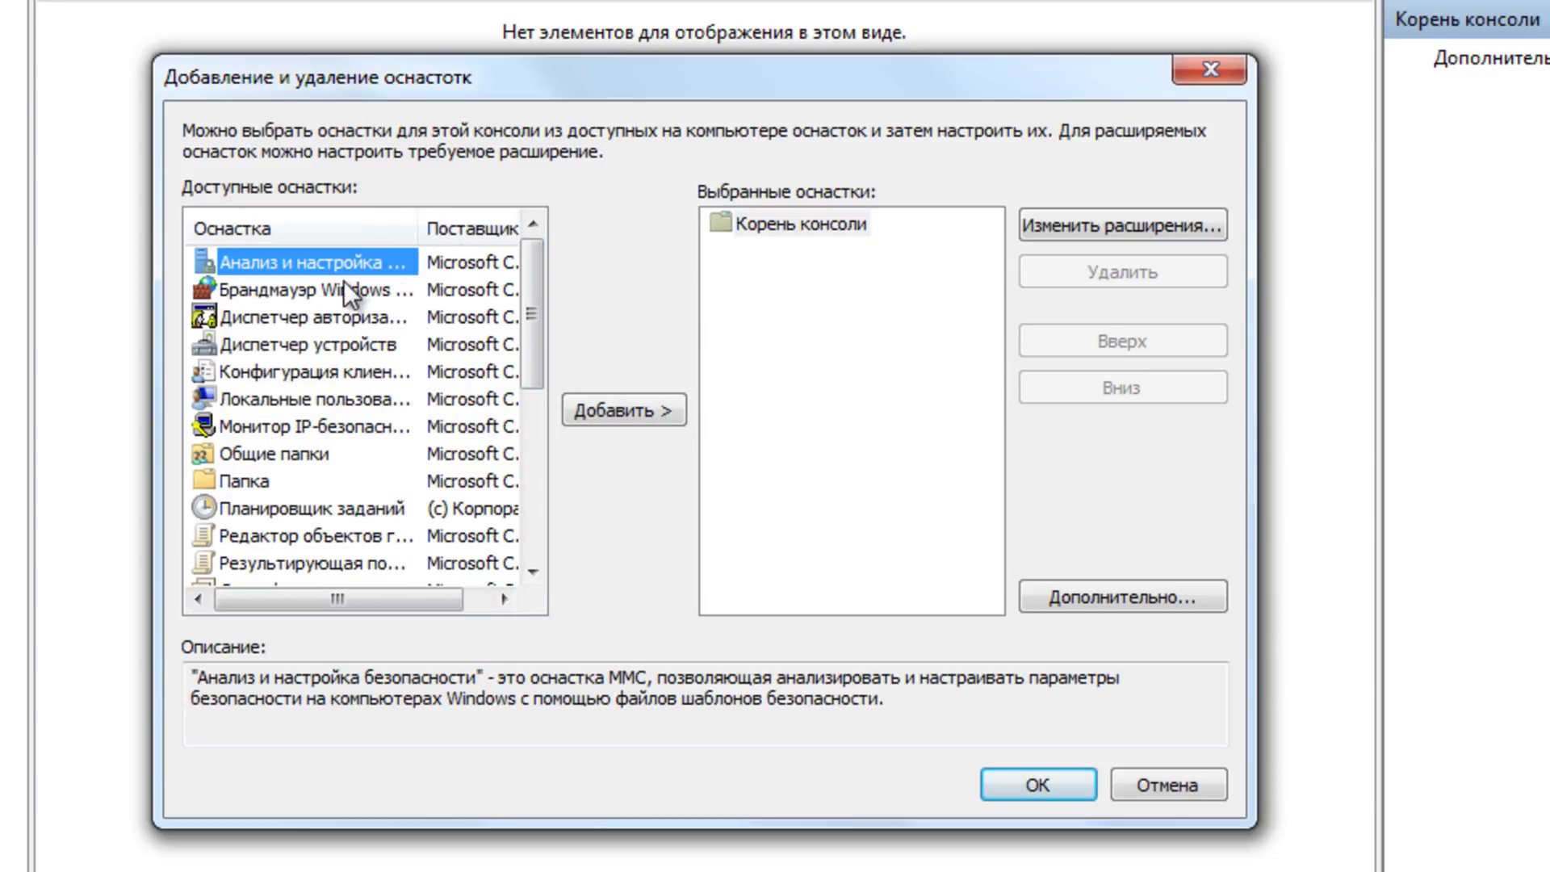
click(327, 289)
click(602, 400)
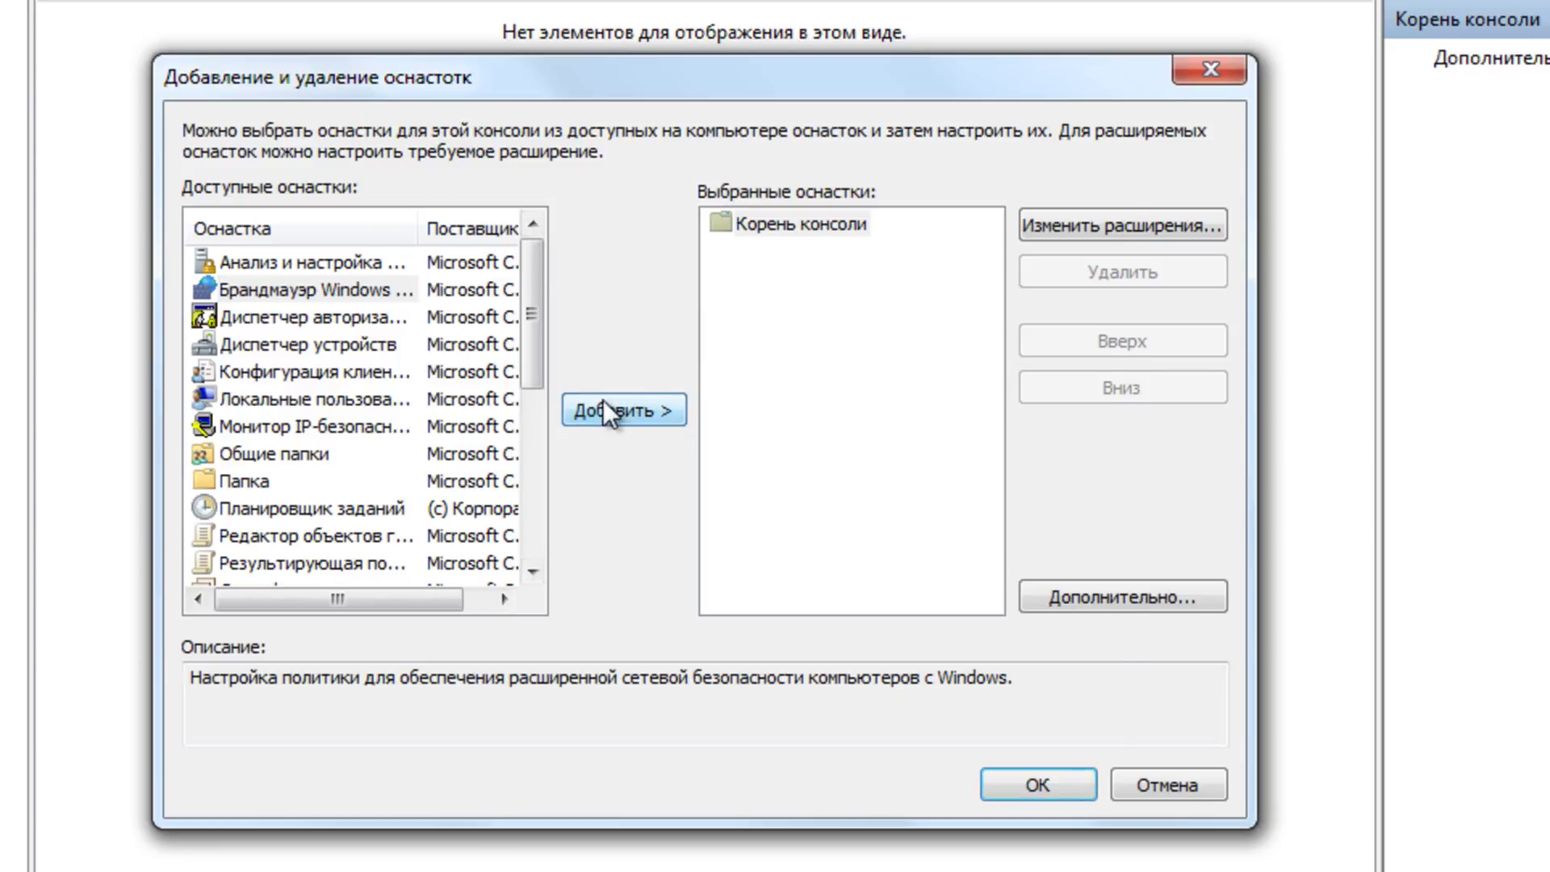
click(923, 680)
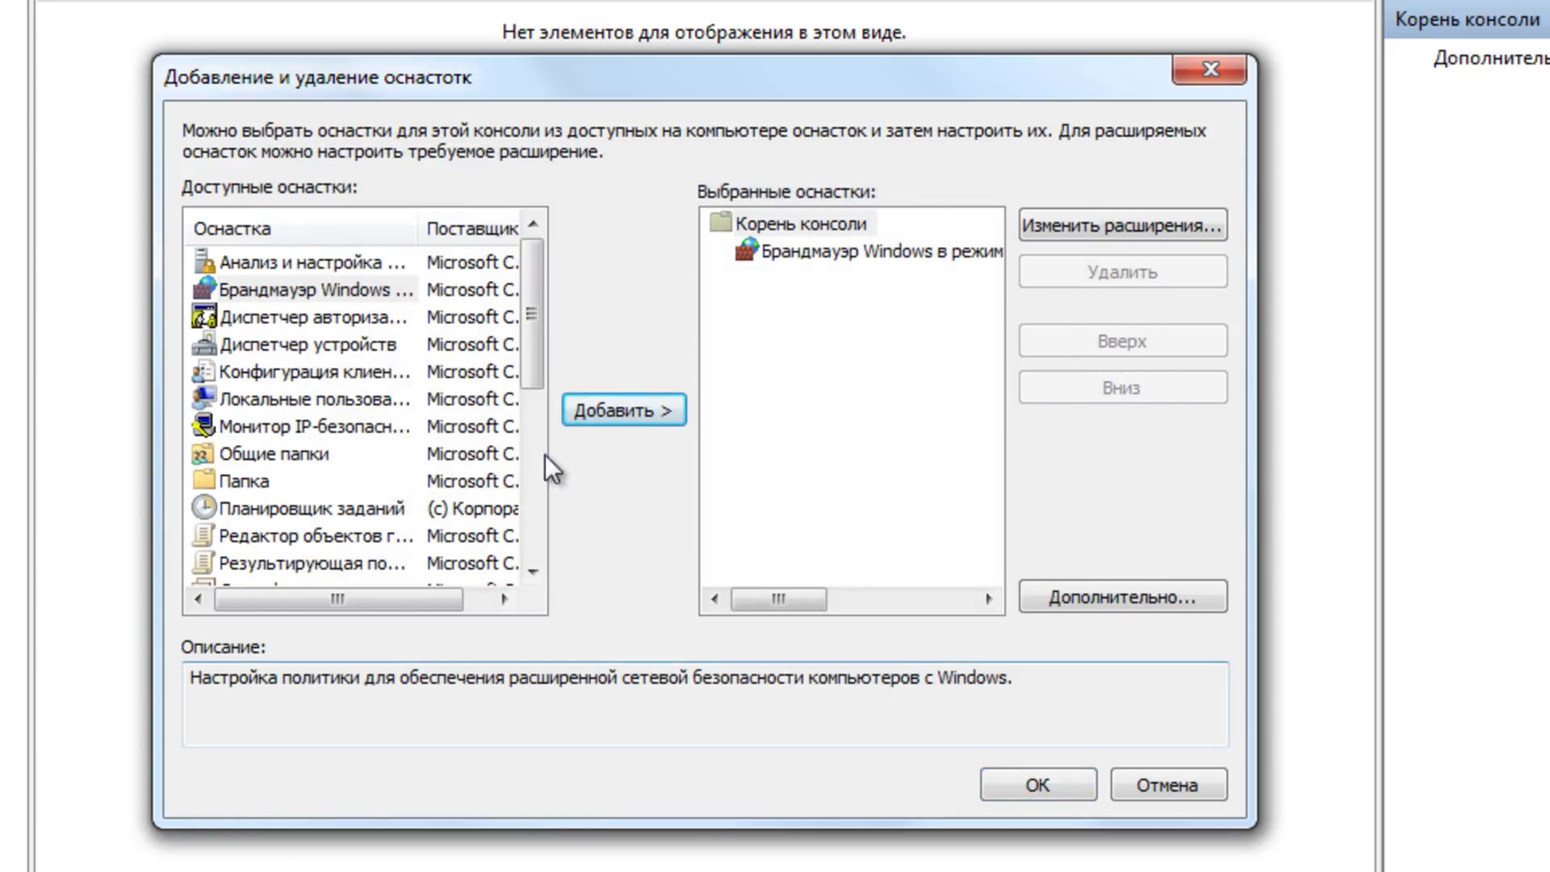
- Add the Диспетчер устройств snap-in to the console, managing the local computer
click(245, 353)
click(609, 410)
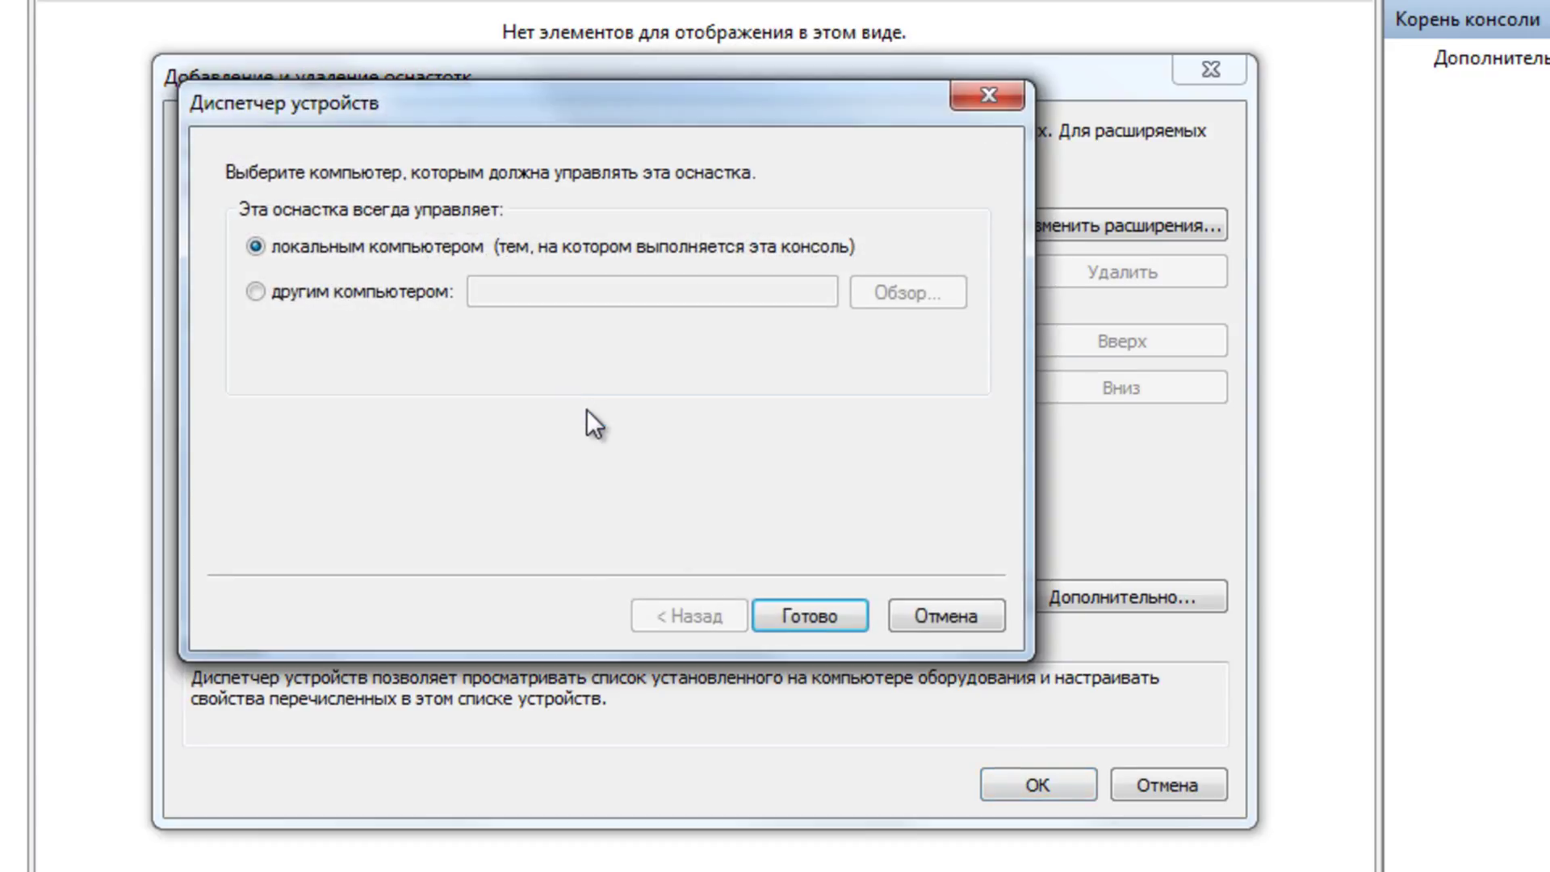
click(820, 615)
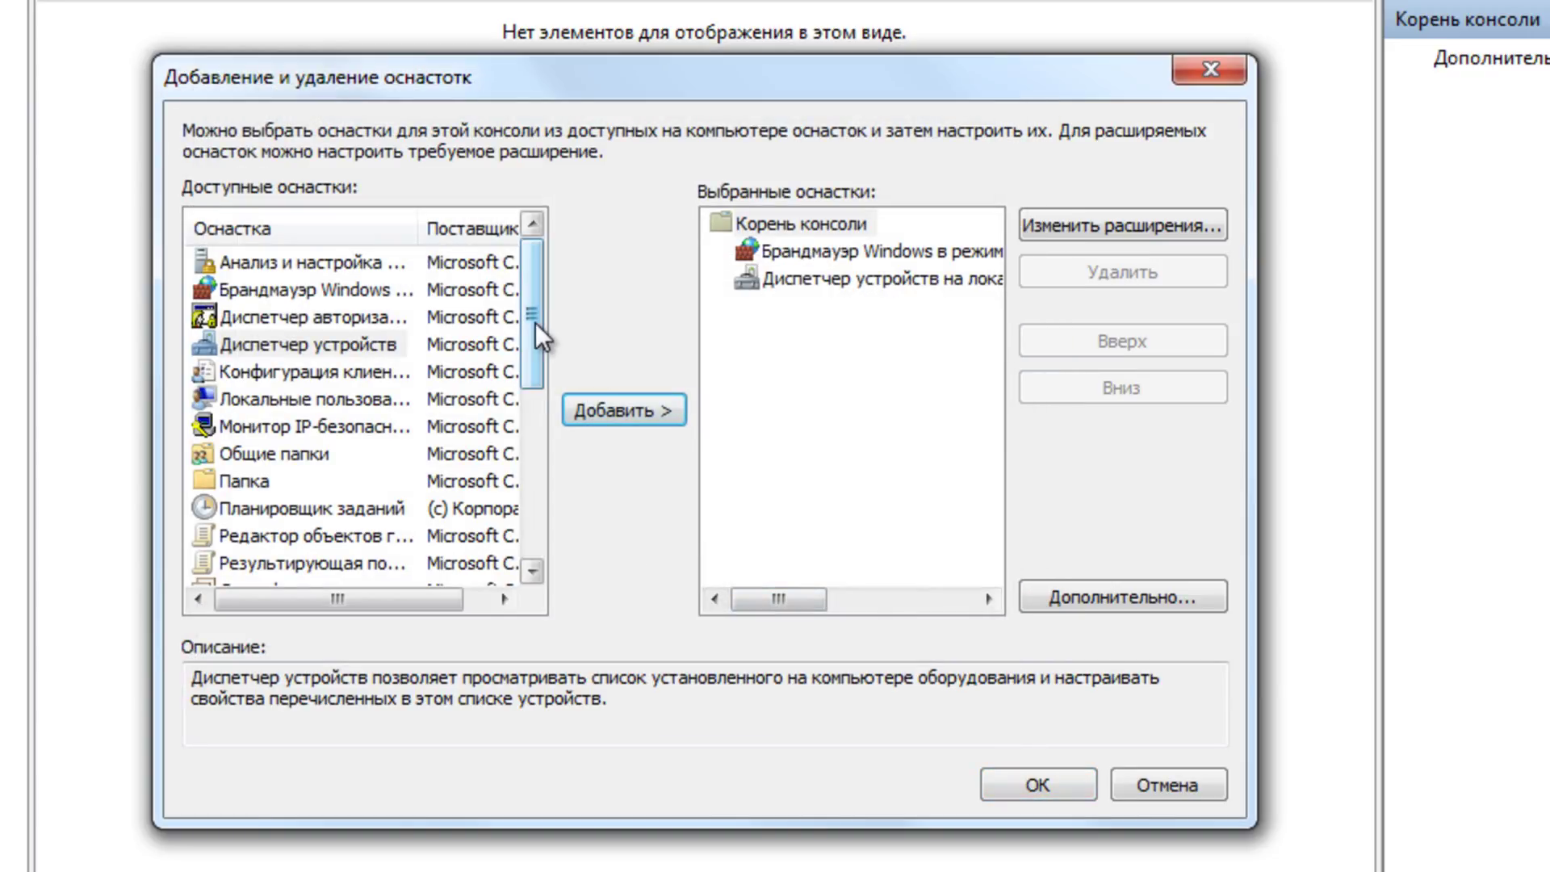
- Add the Планировщик заданий snap-in to the console, managing the local computer
drag(535, 323, 535, 350)
click(357, 454)
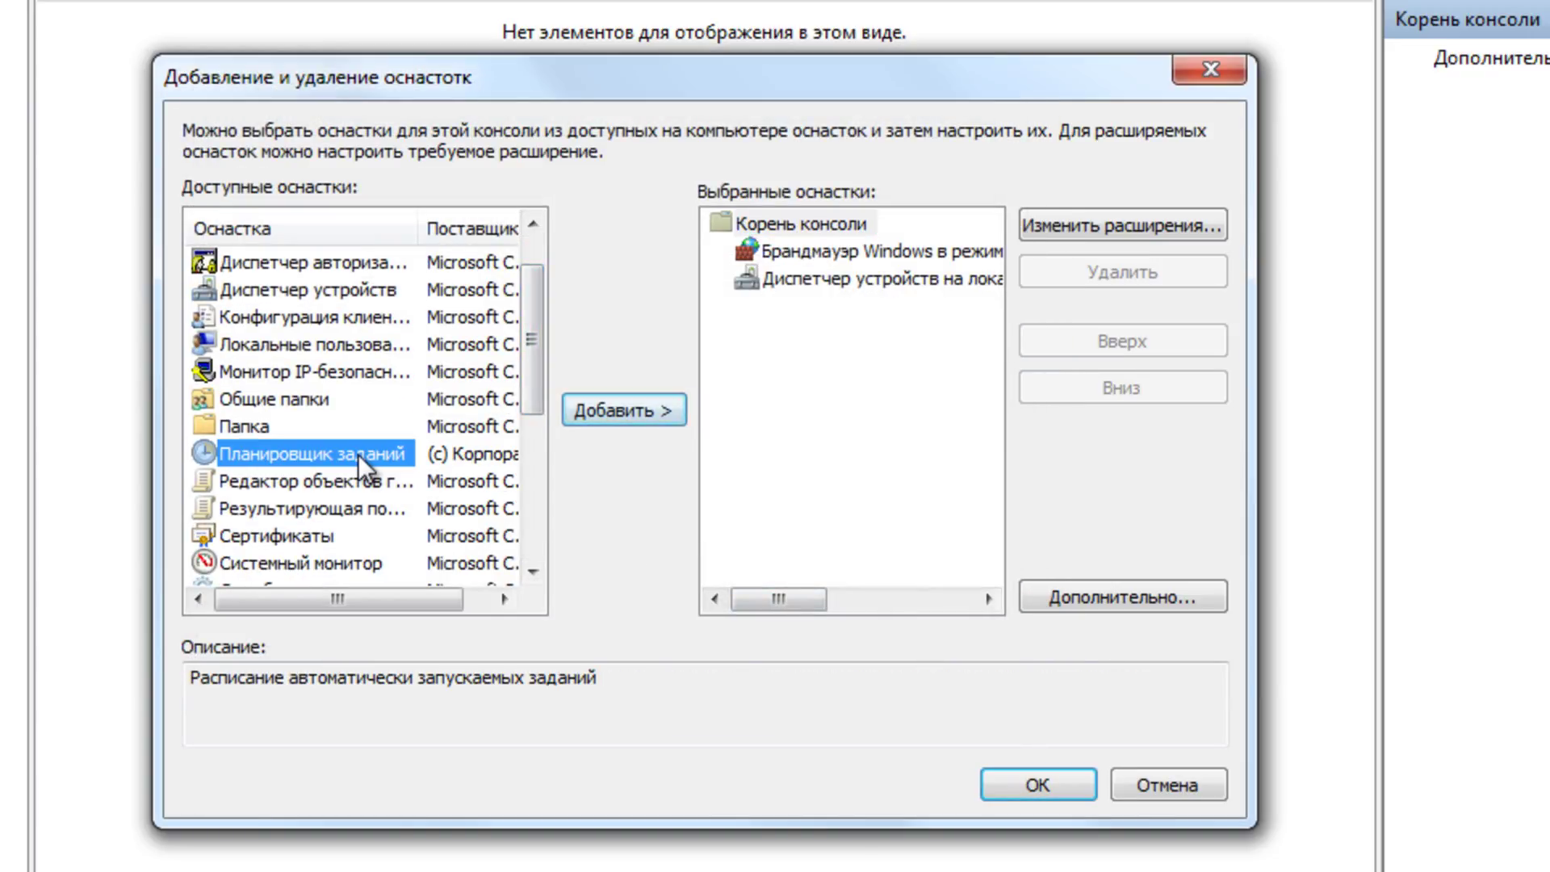
click(625, 412)
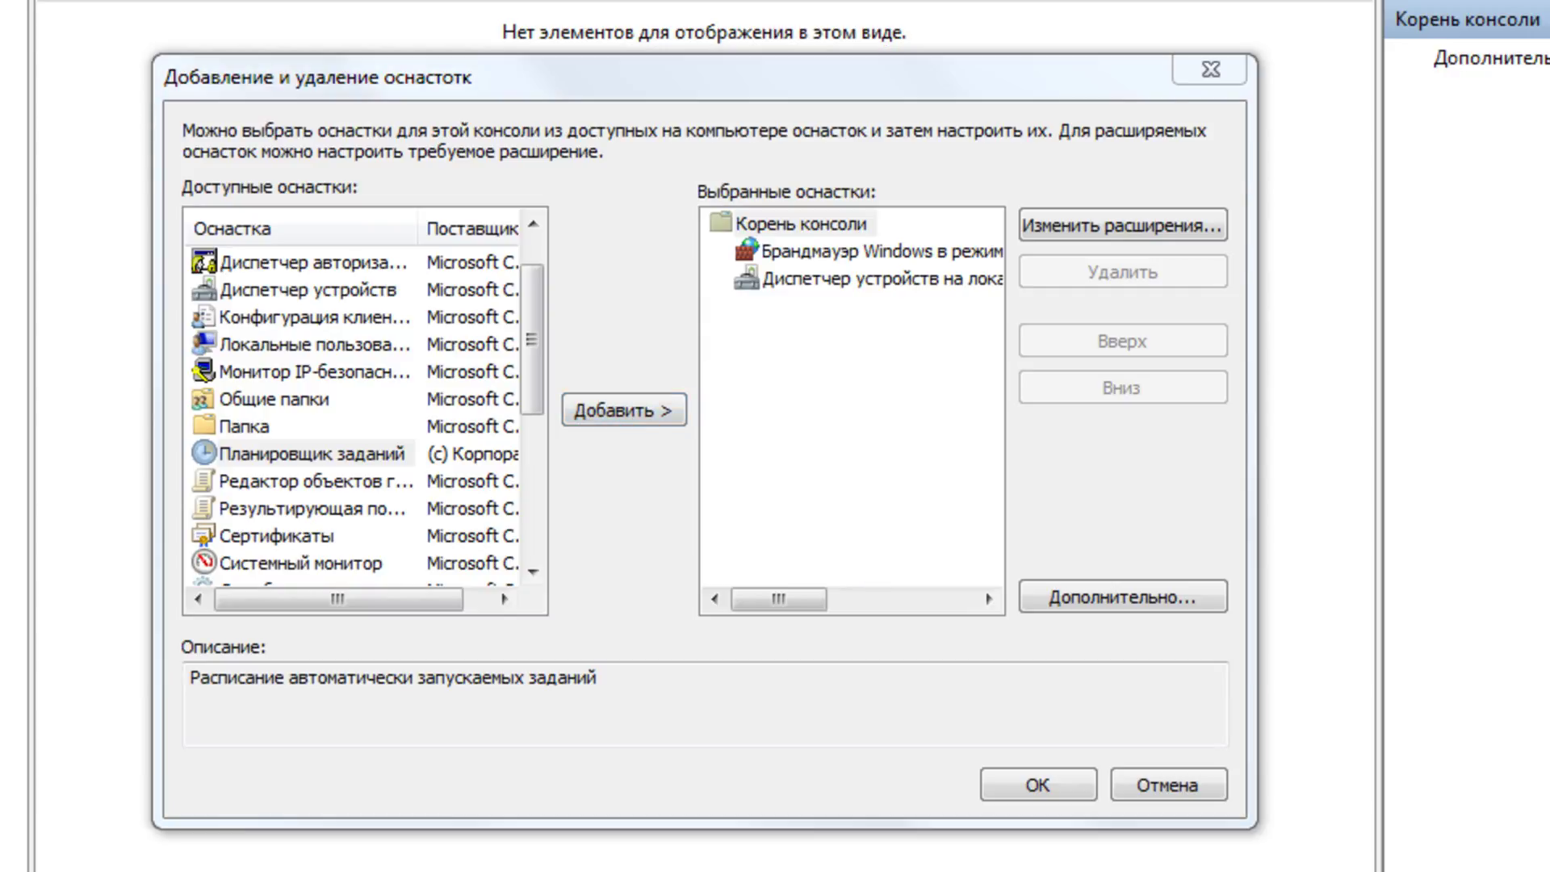
key(Return)
- Add the Управление компьютером snap-in for the local computer to the selected snap-ins
drag(535, 362, 531, 476)
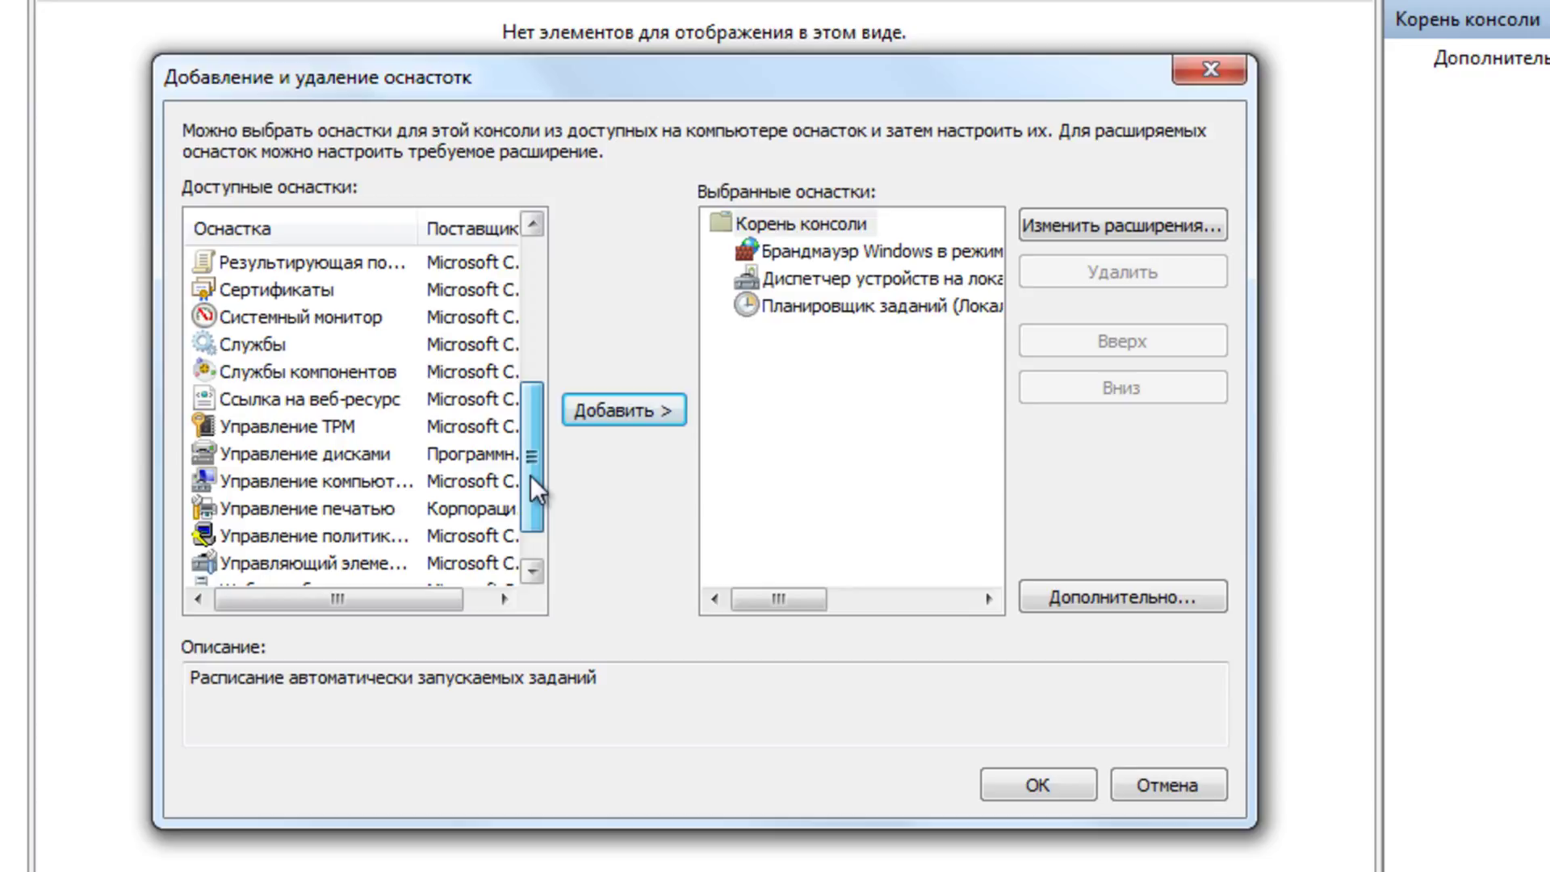
click(337, 485)
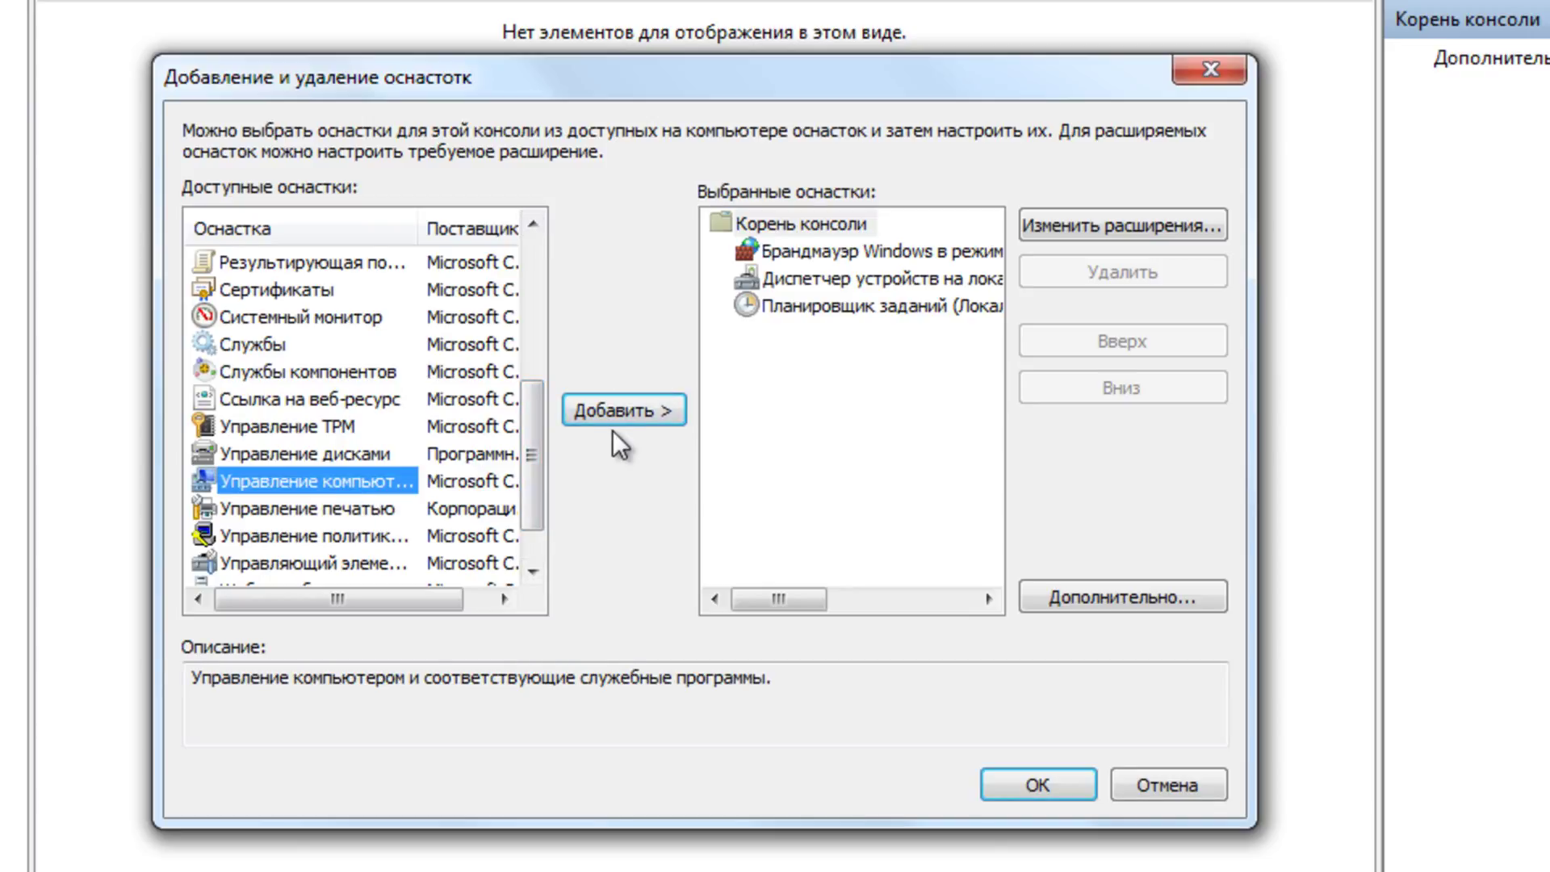
click(623, 410)
click(817, 609)
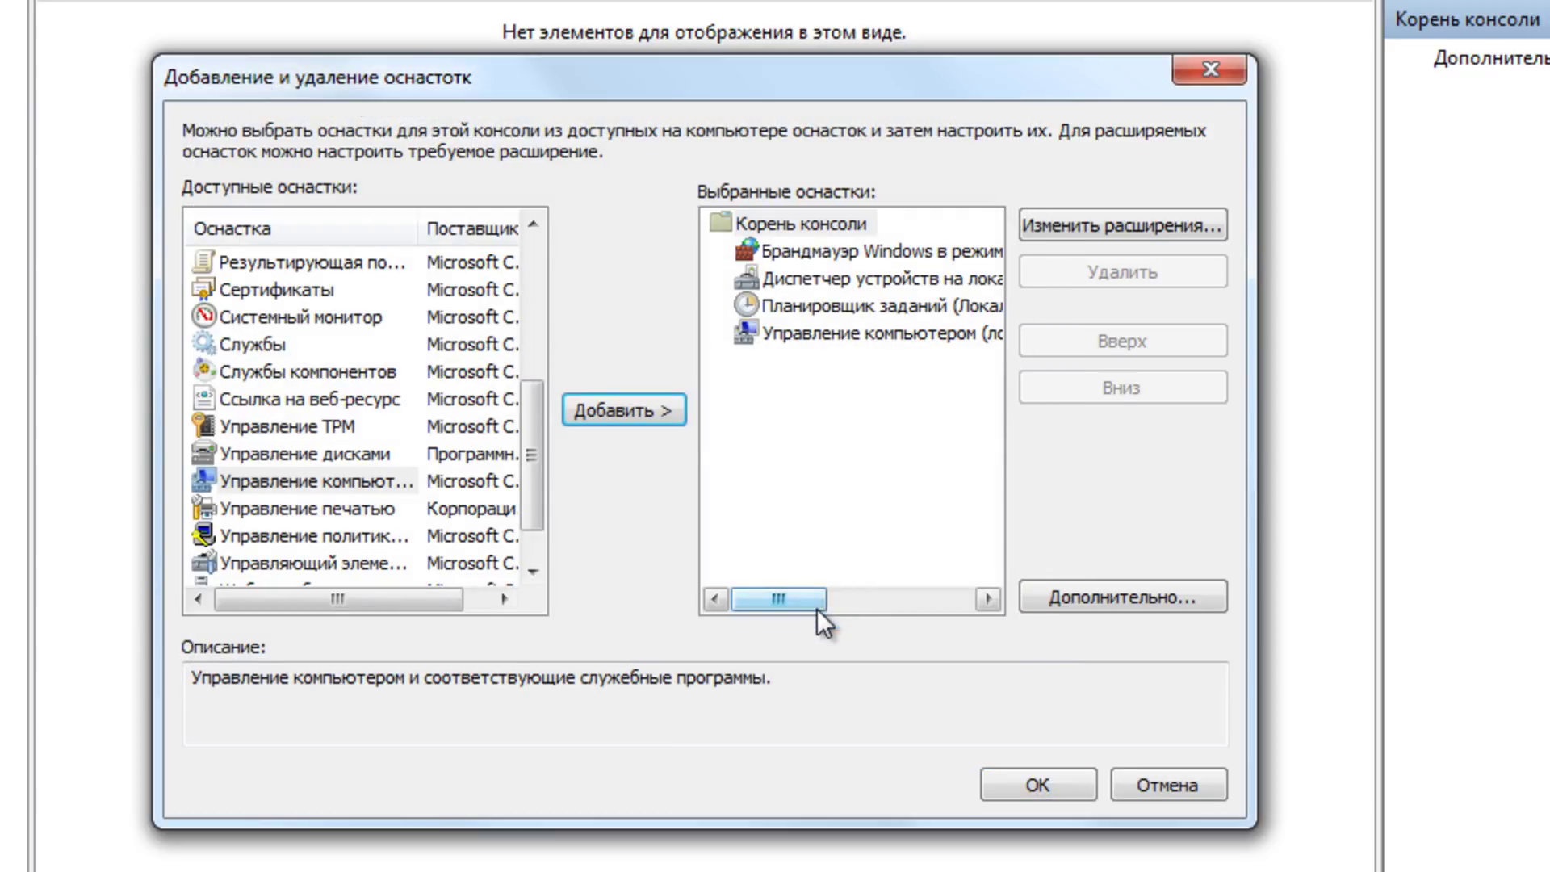
- Add the Службы snap-in to the console, set to manage the local computer
click(252, 317)
click(602, 408)
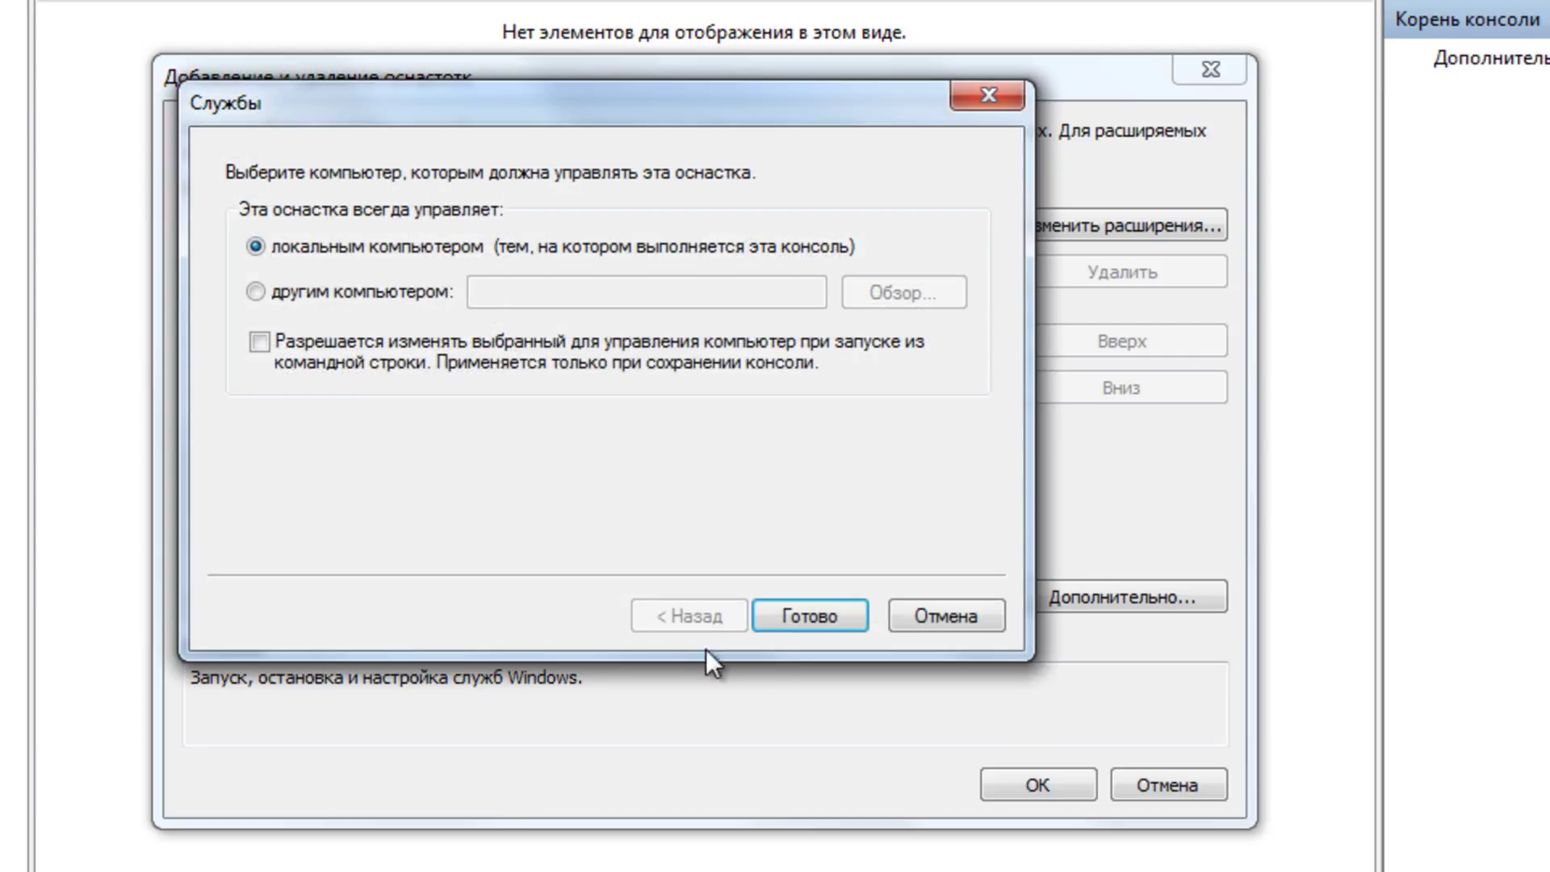
click(801, 620)
- Add the Службы компонентов snap-in and apply the selected snap-ins to Корень консоли
click(347, 346)
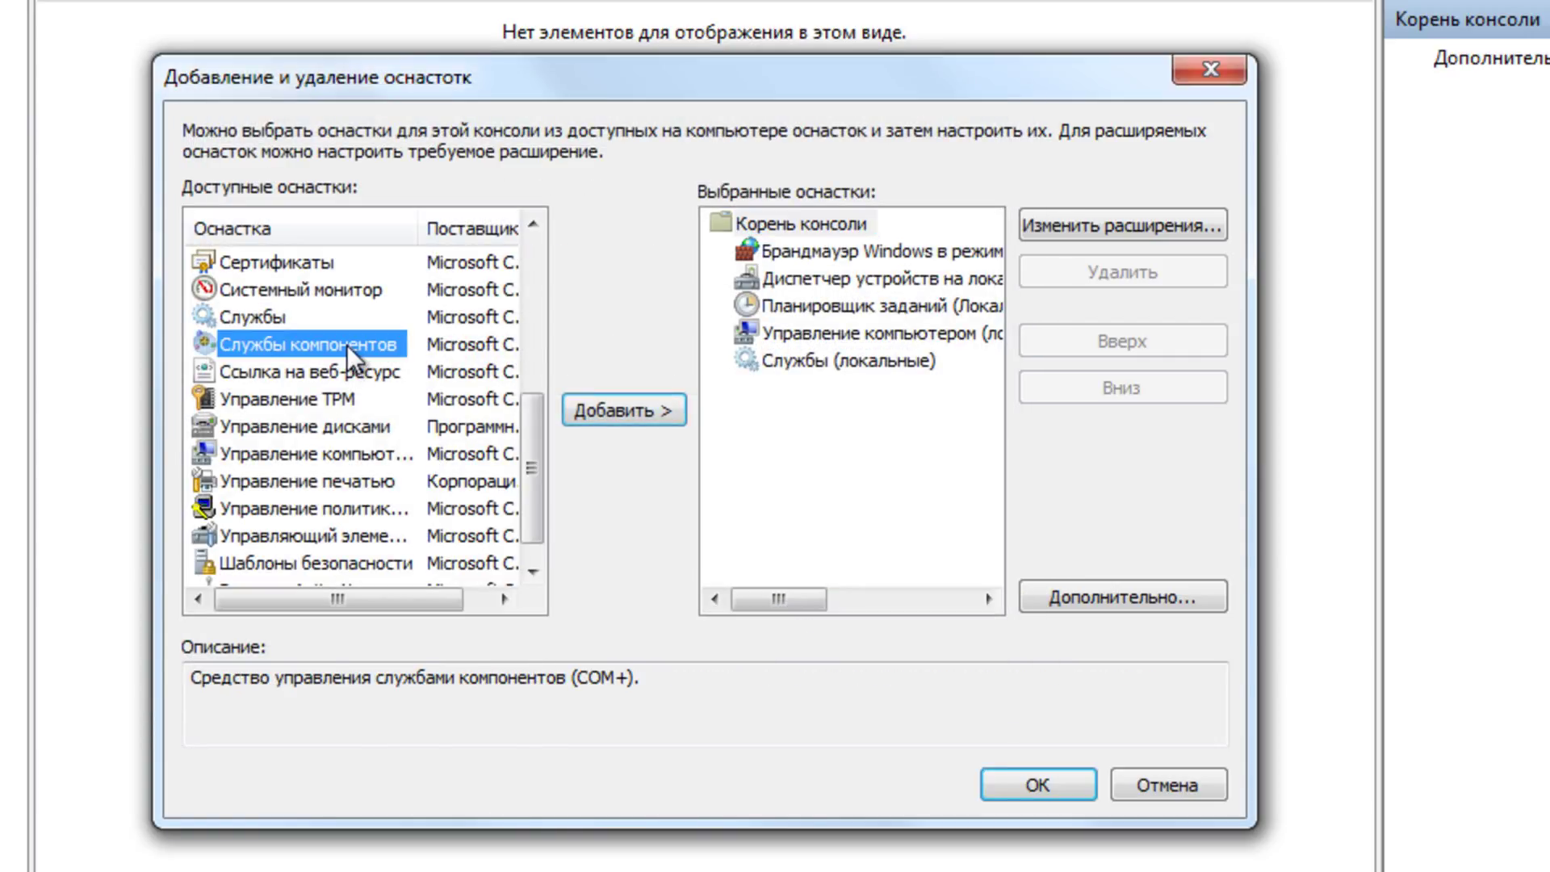
click(605, 409)
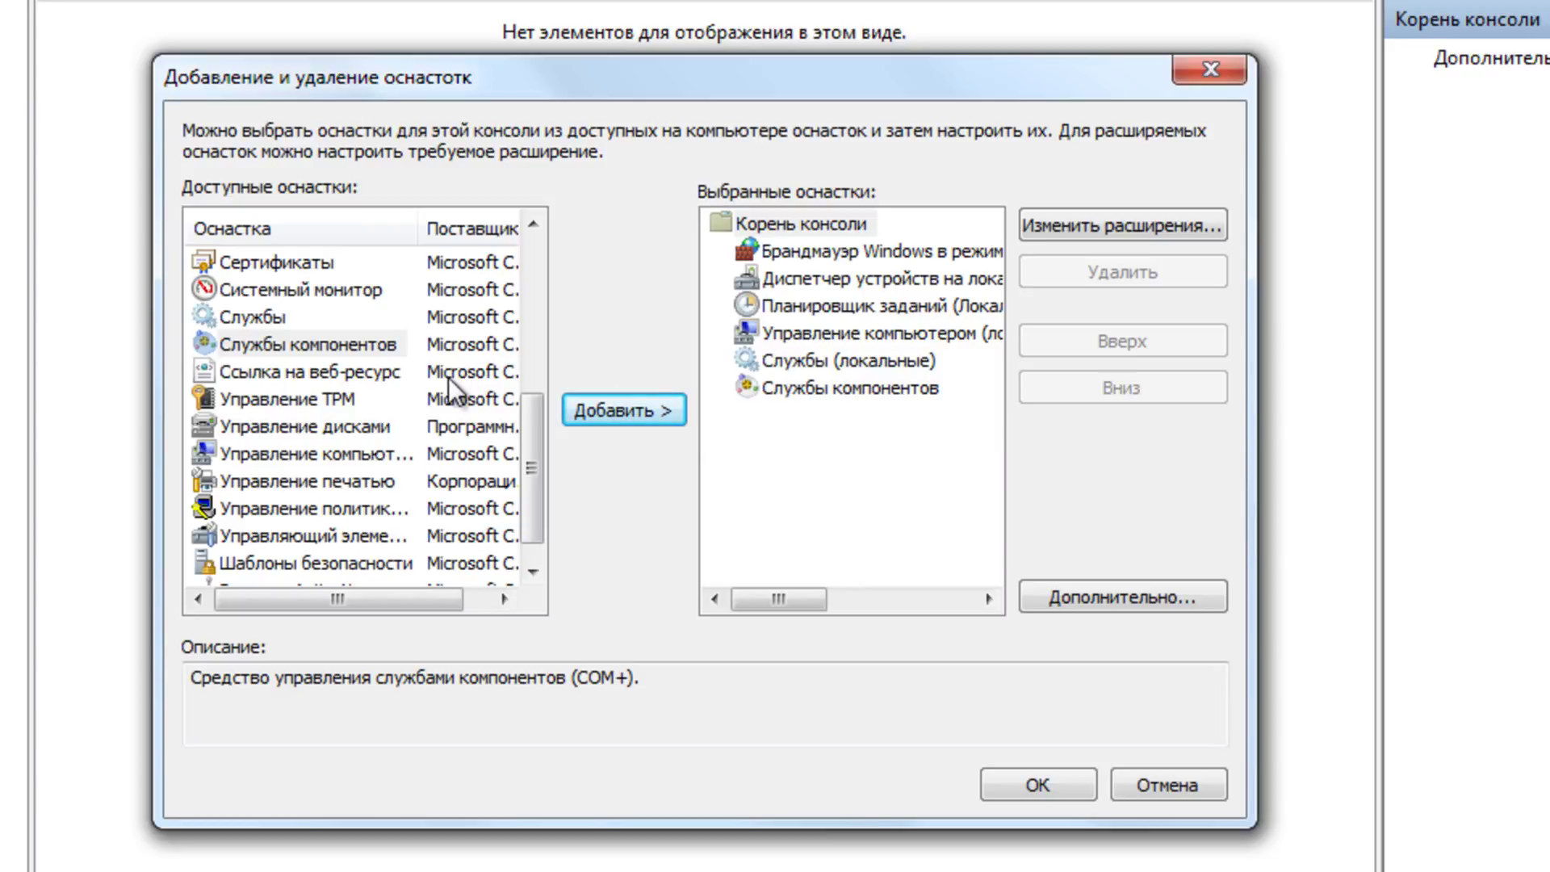
click(1048, 788)
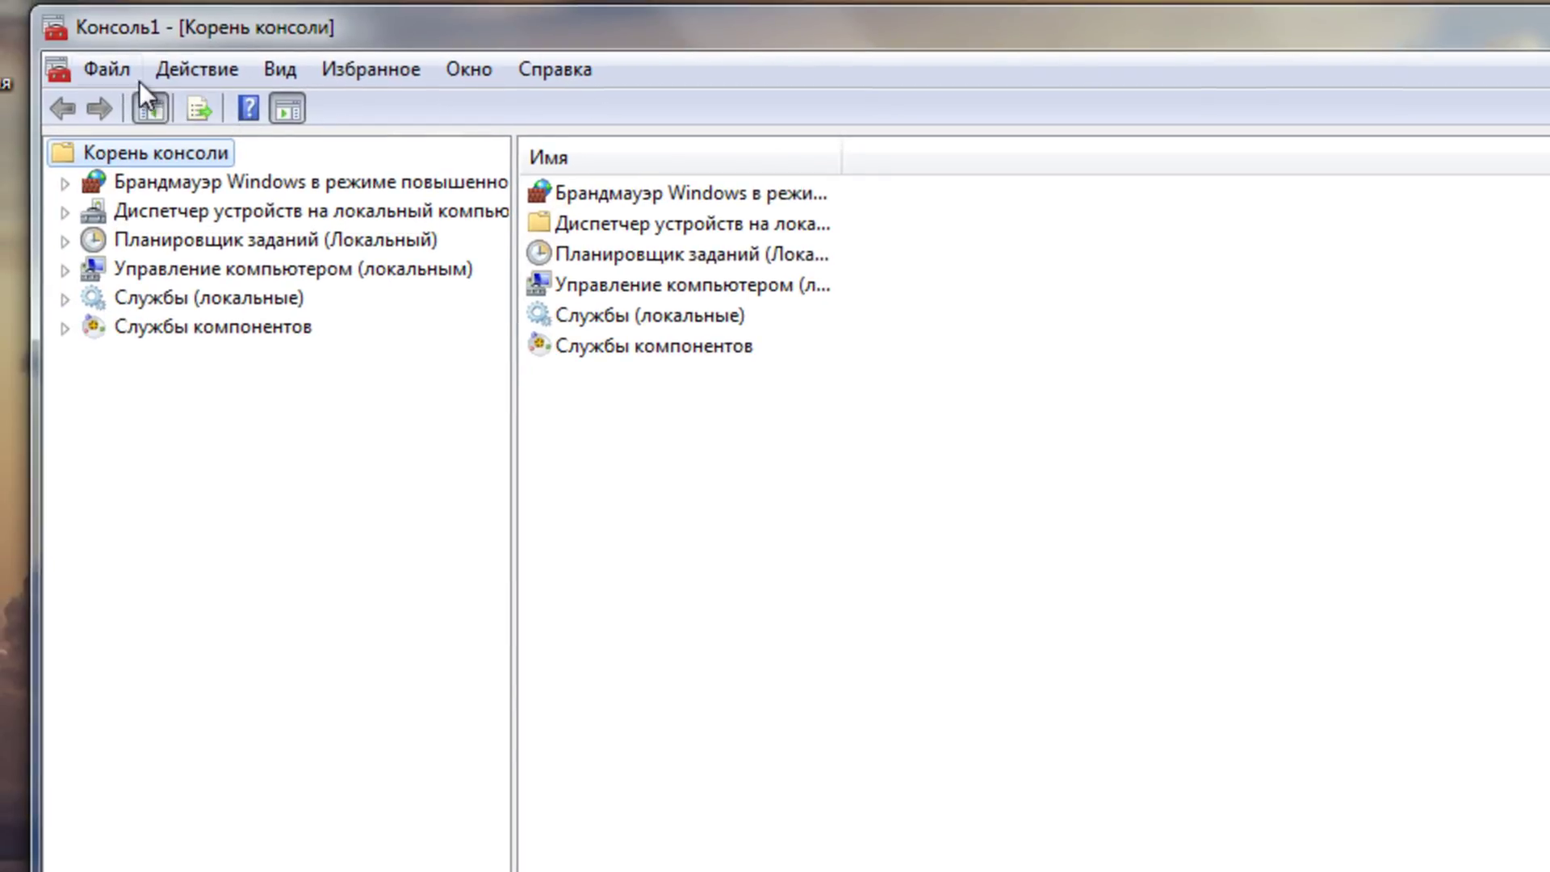
- Save the console to Рабочий стол as the management console file Консоль1, then close the console window
click(100, 65)
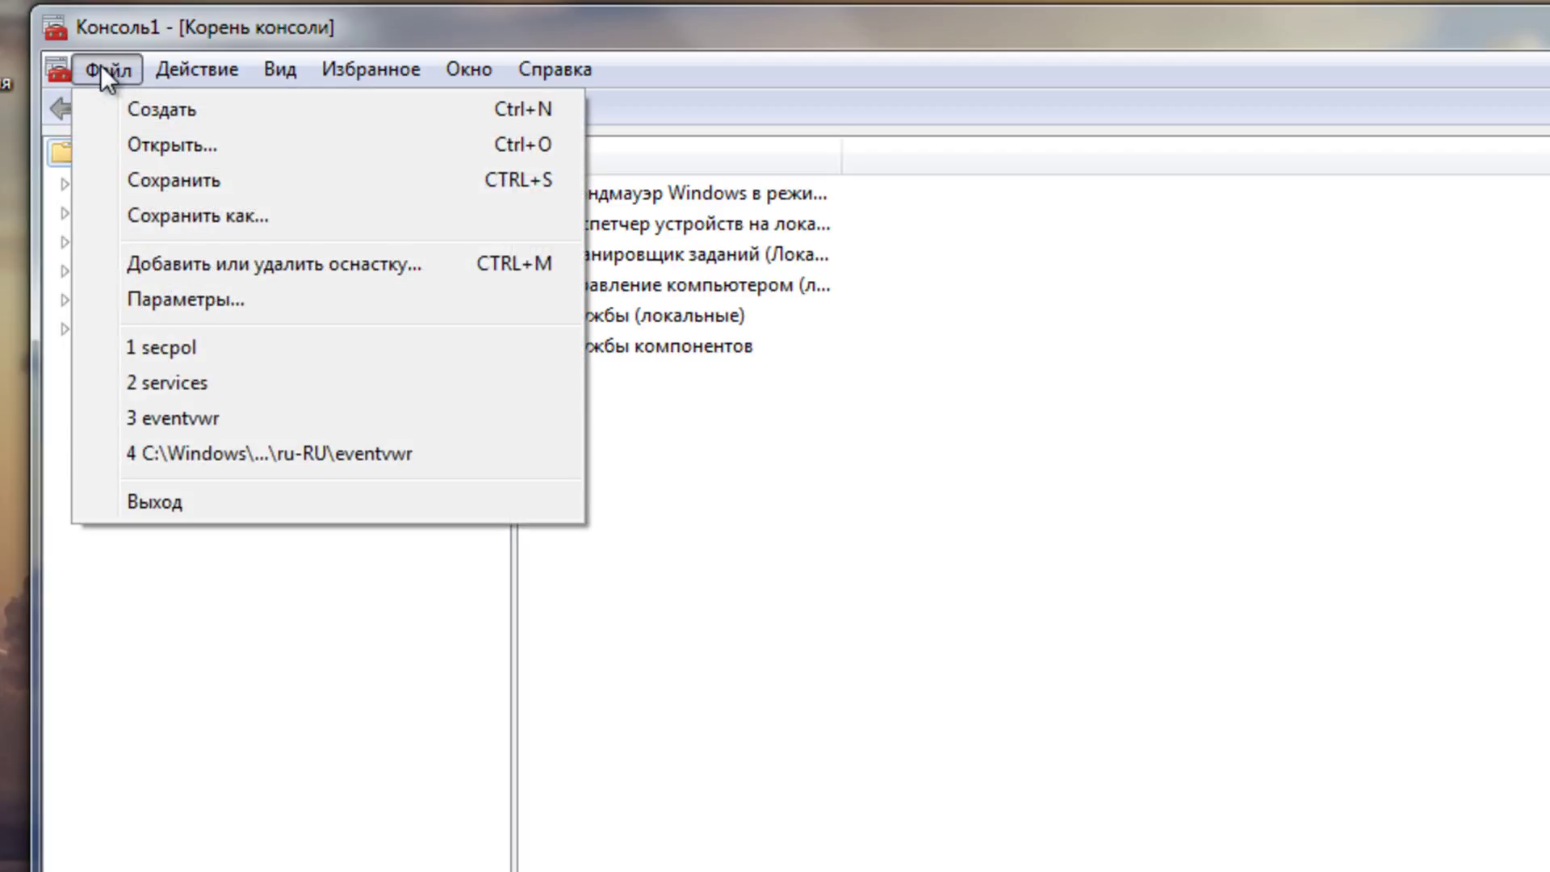
click(230, 218)
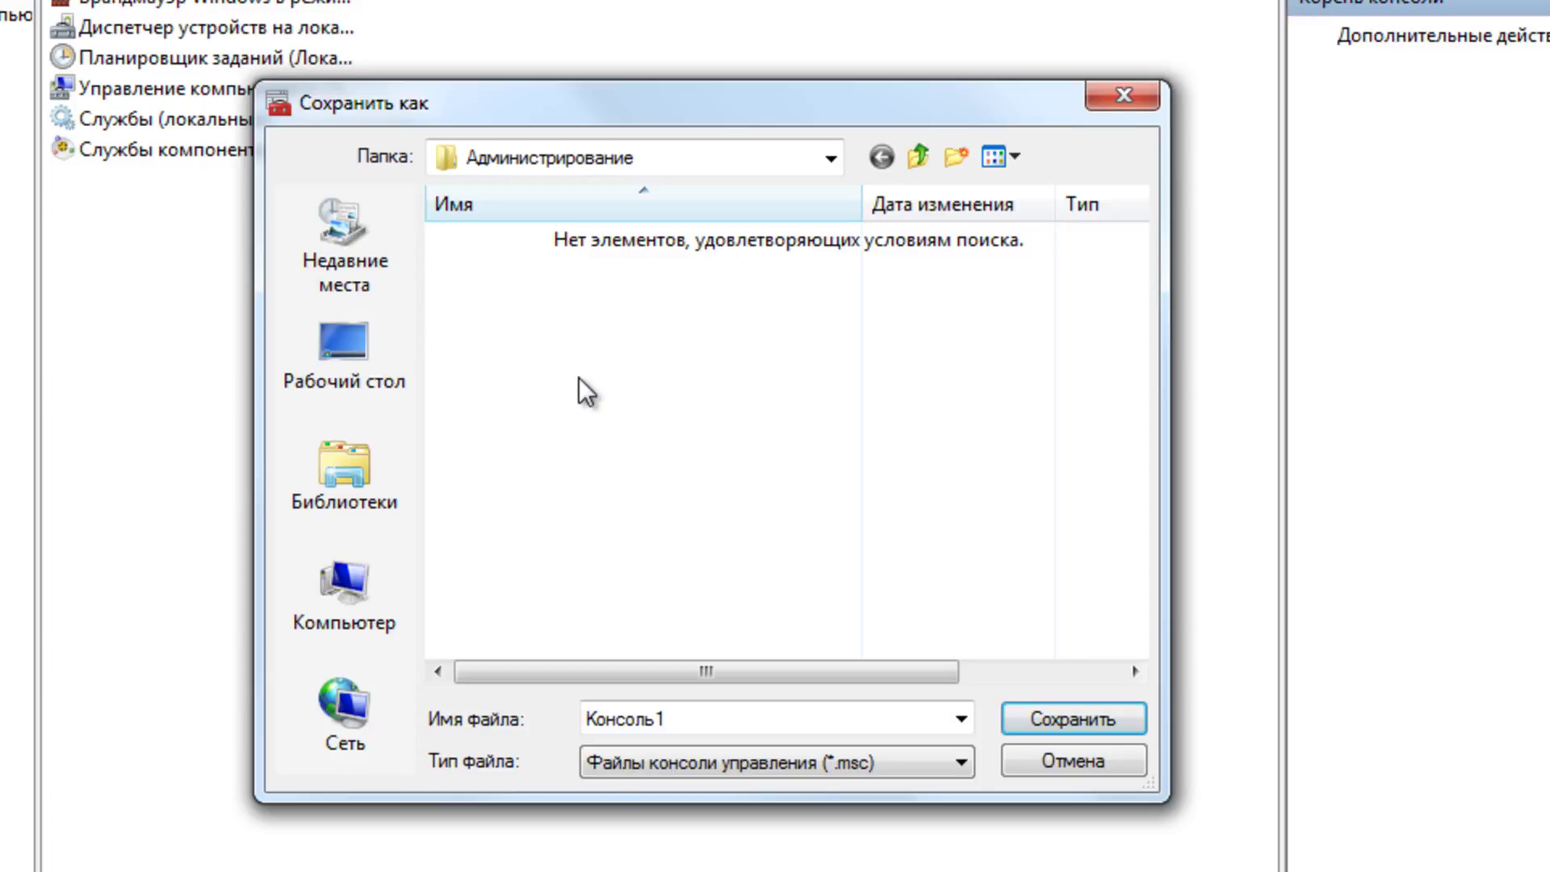
click(352, 357)
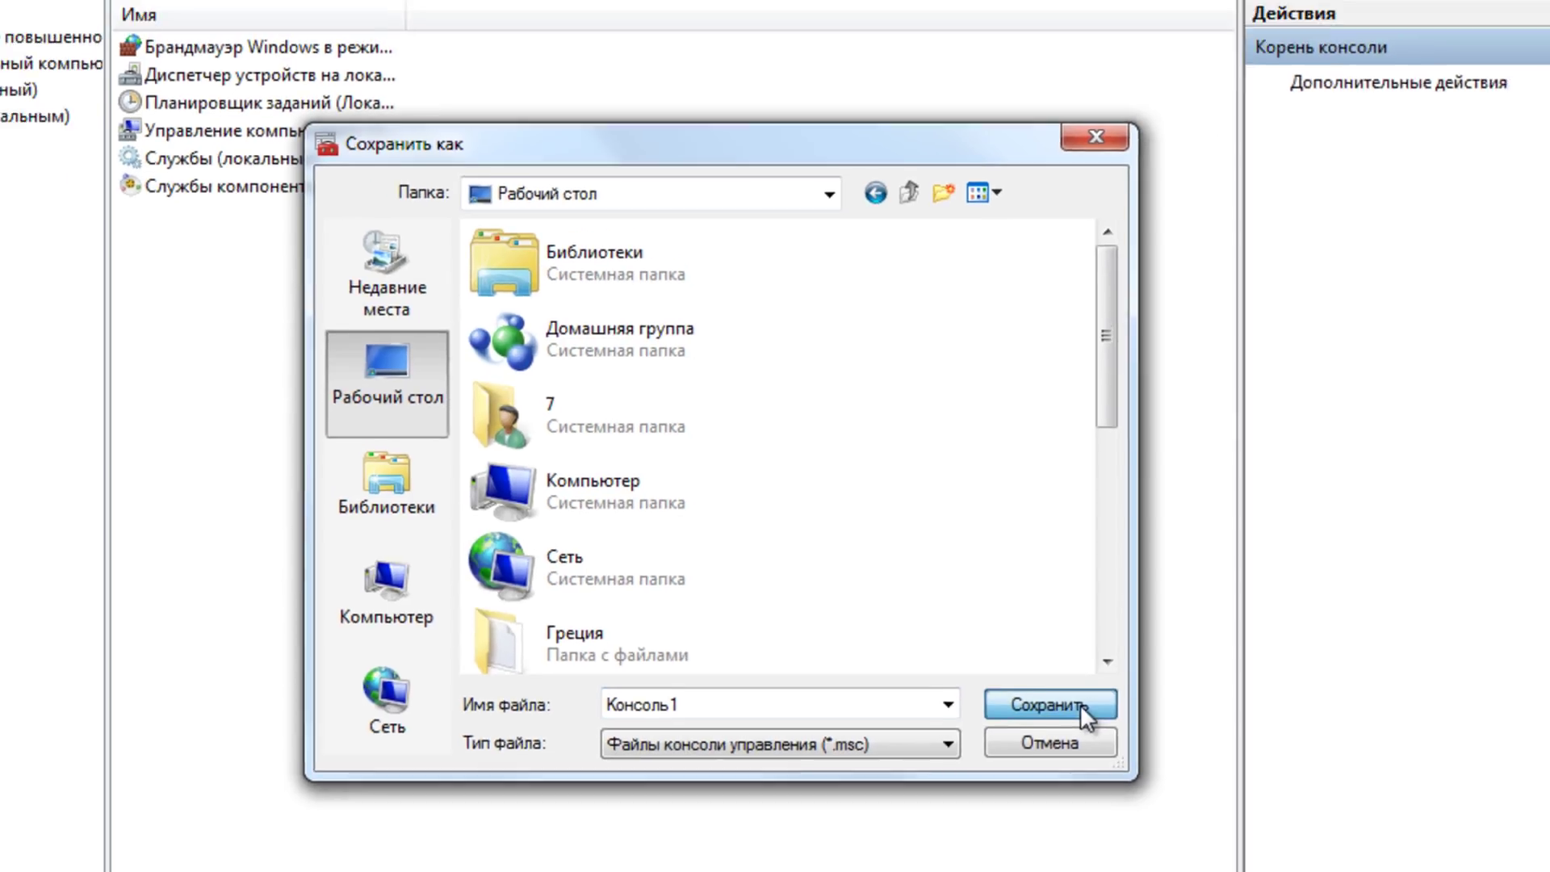
click(1103, 719)
key(alt+F4)
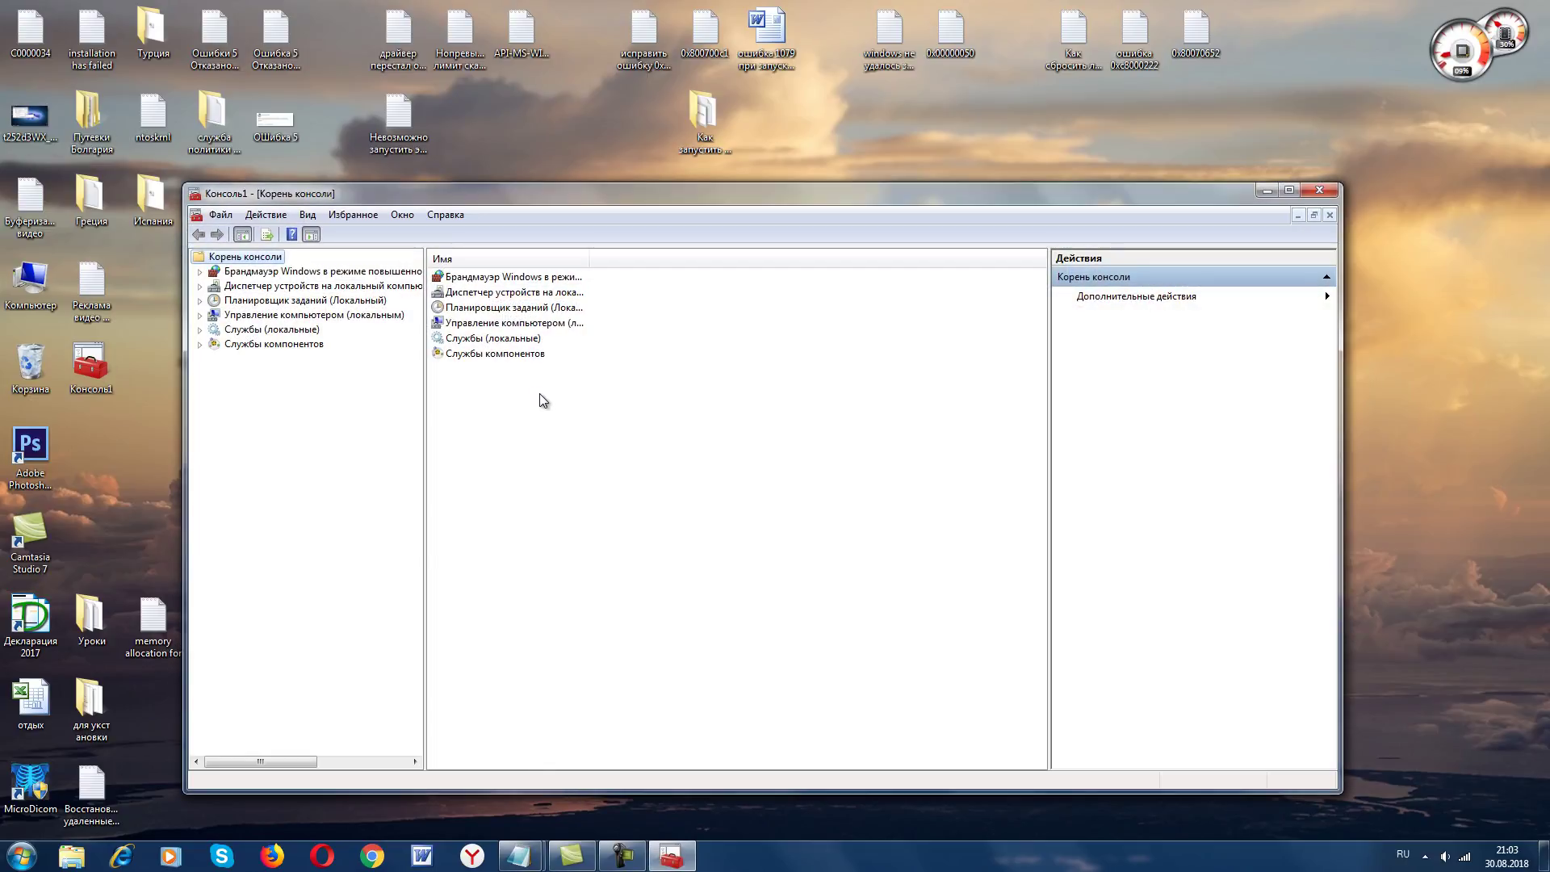
- View Службы (локальные) and the Компьютеры folder under Службы компонентов, going back to Корень консоли after each
double_click(482, 339)
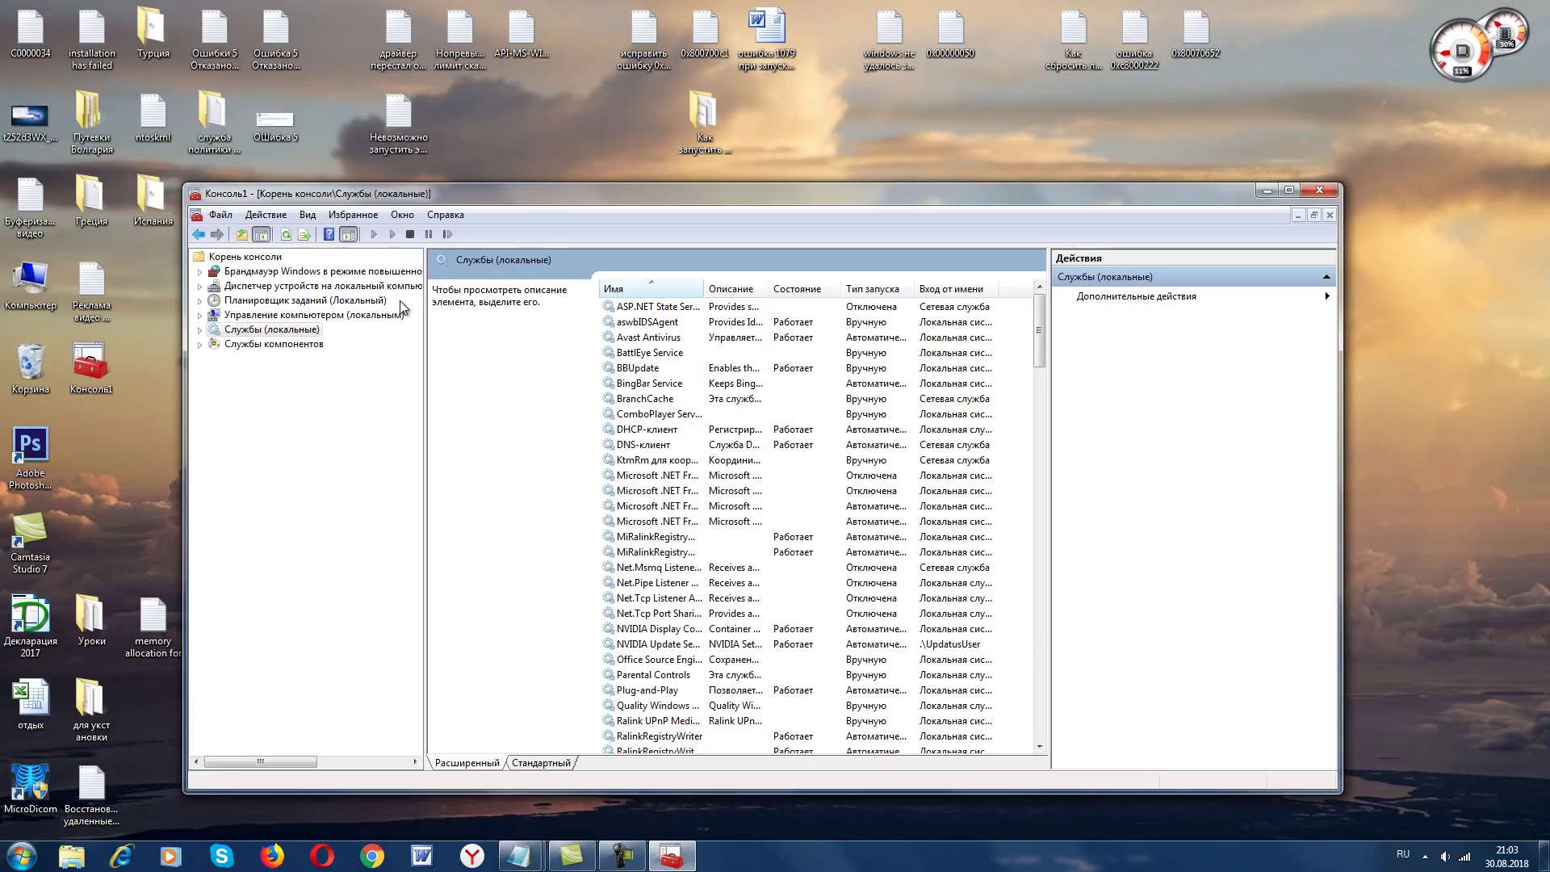
click(198, 234)
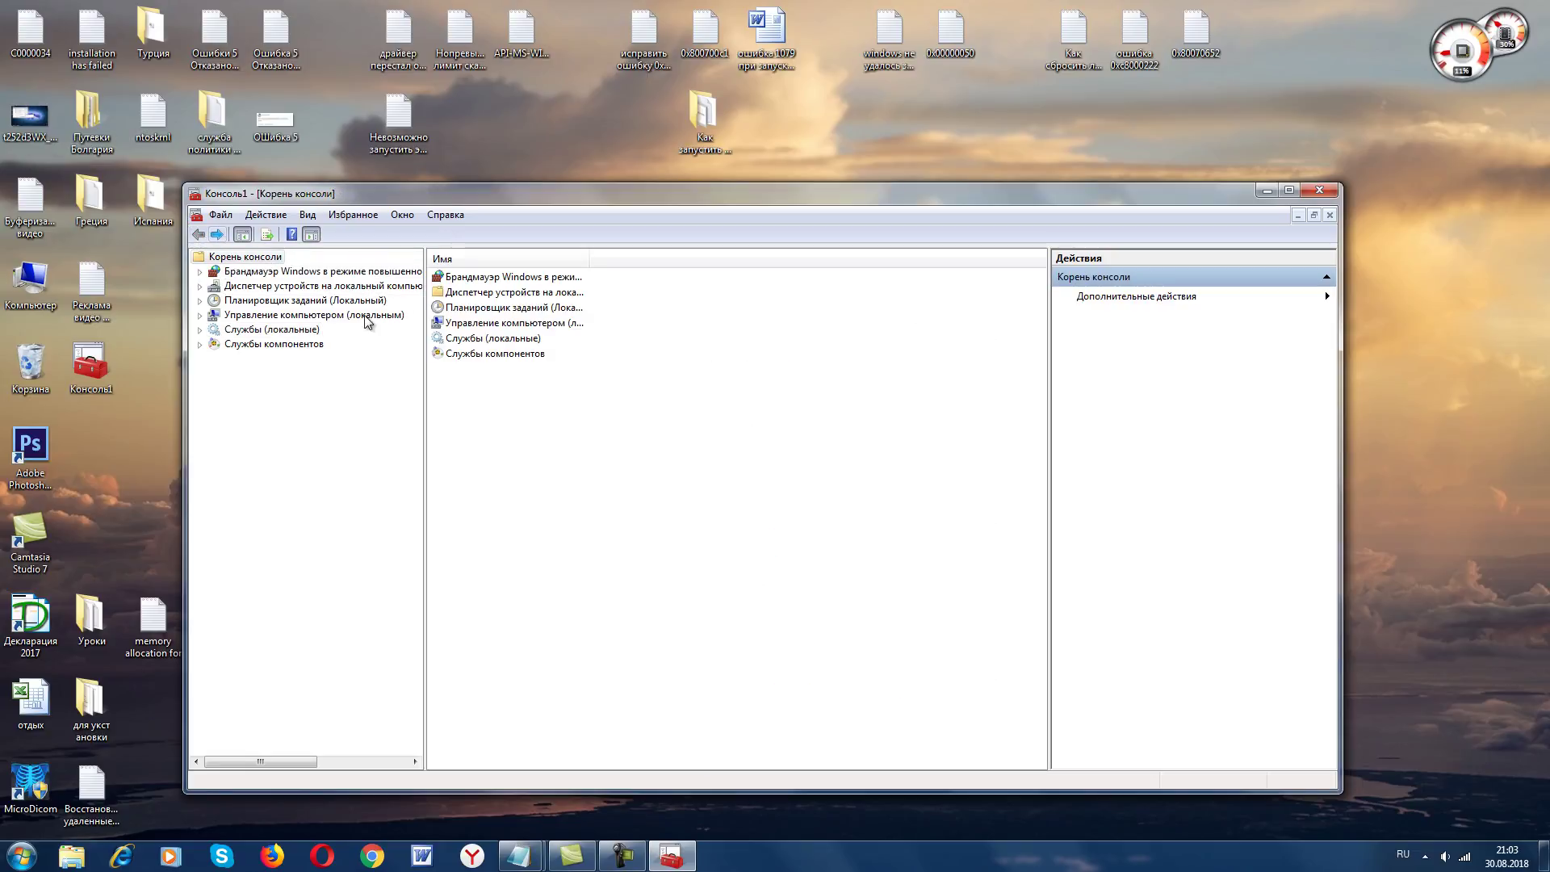
double_click(485, 355)
double_click(465, 280)
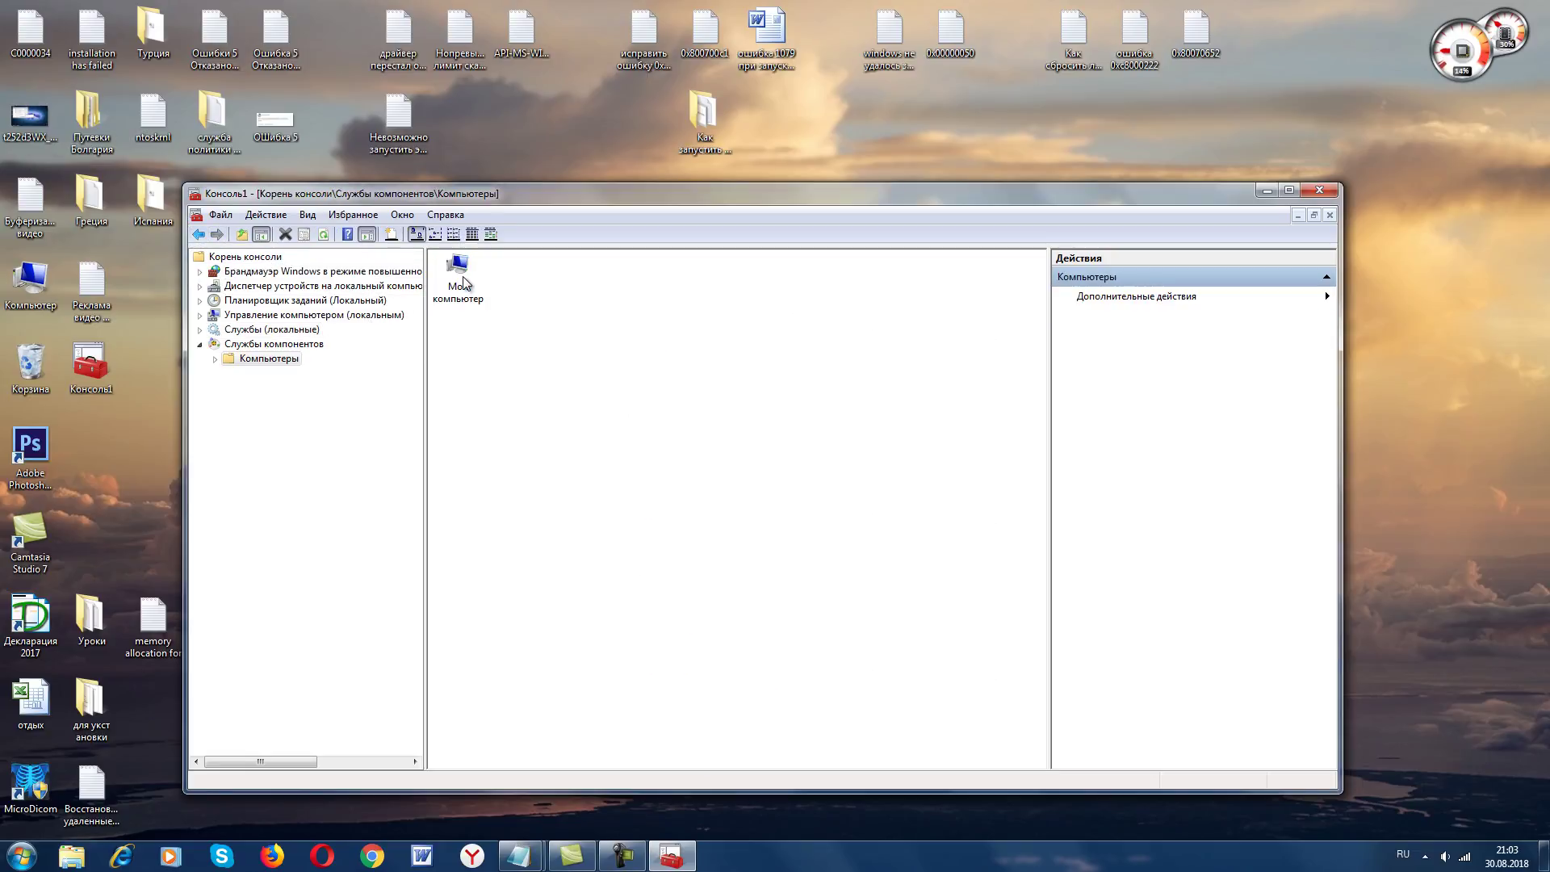
click(198, 234)
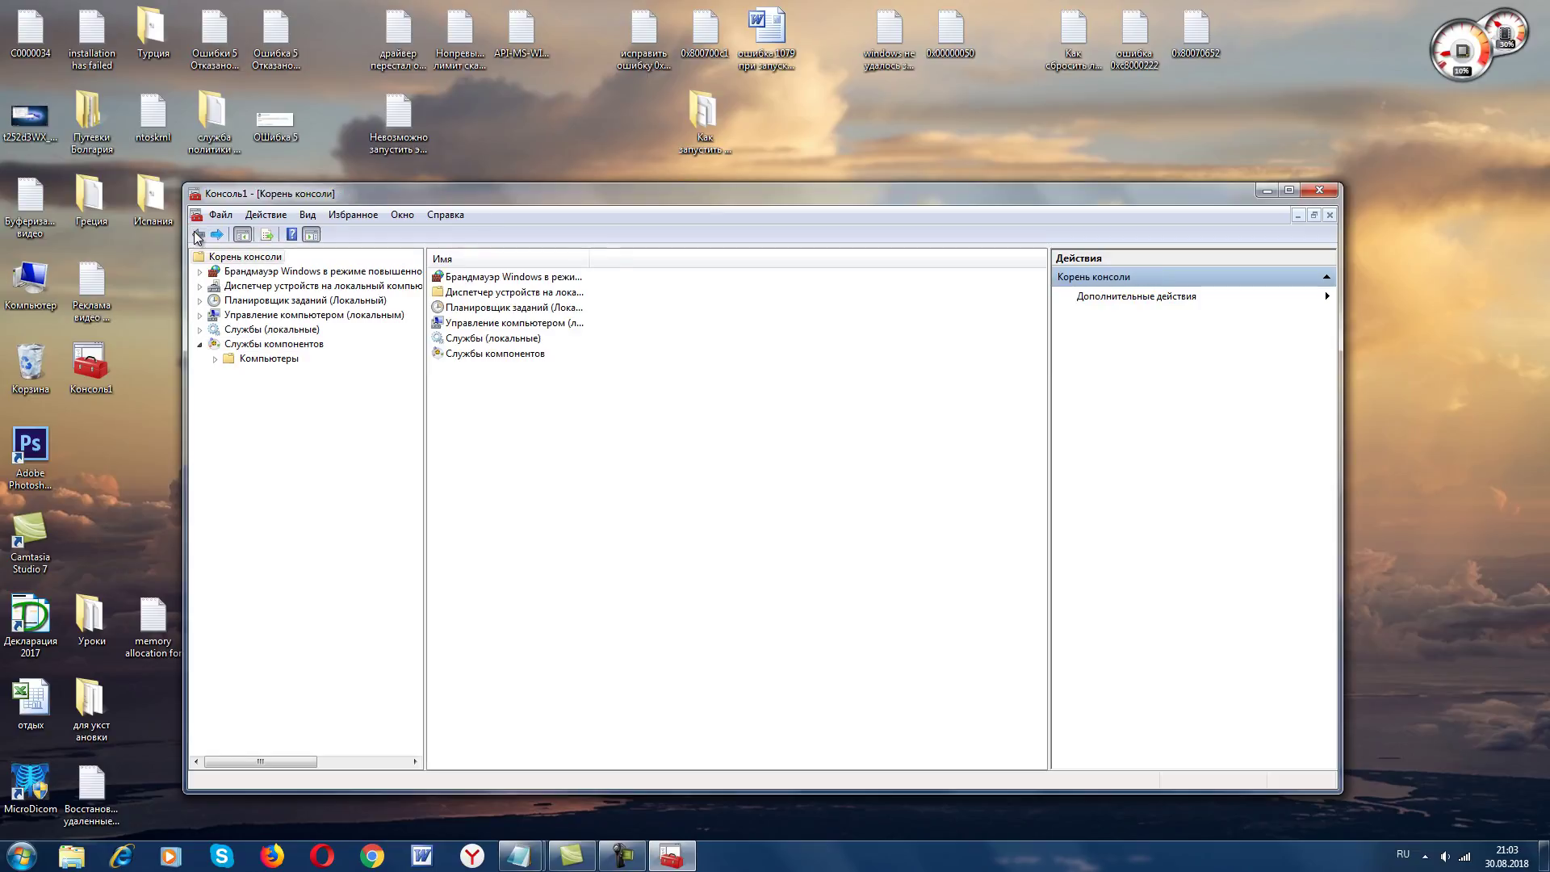
- Open Планировщик заданий from the saved console, then go back to Корень консоли
click(534, 312)
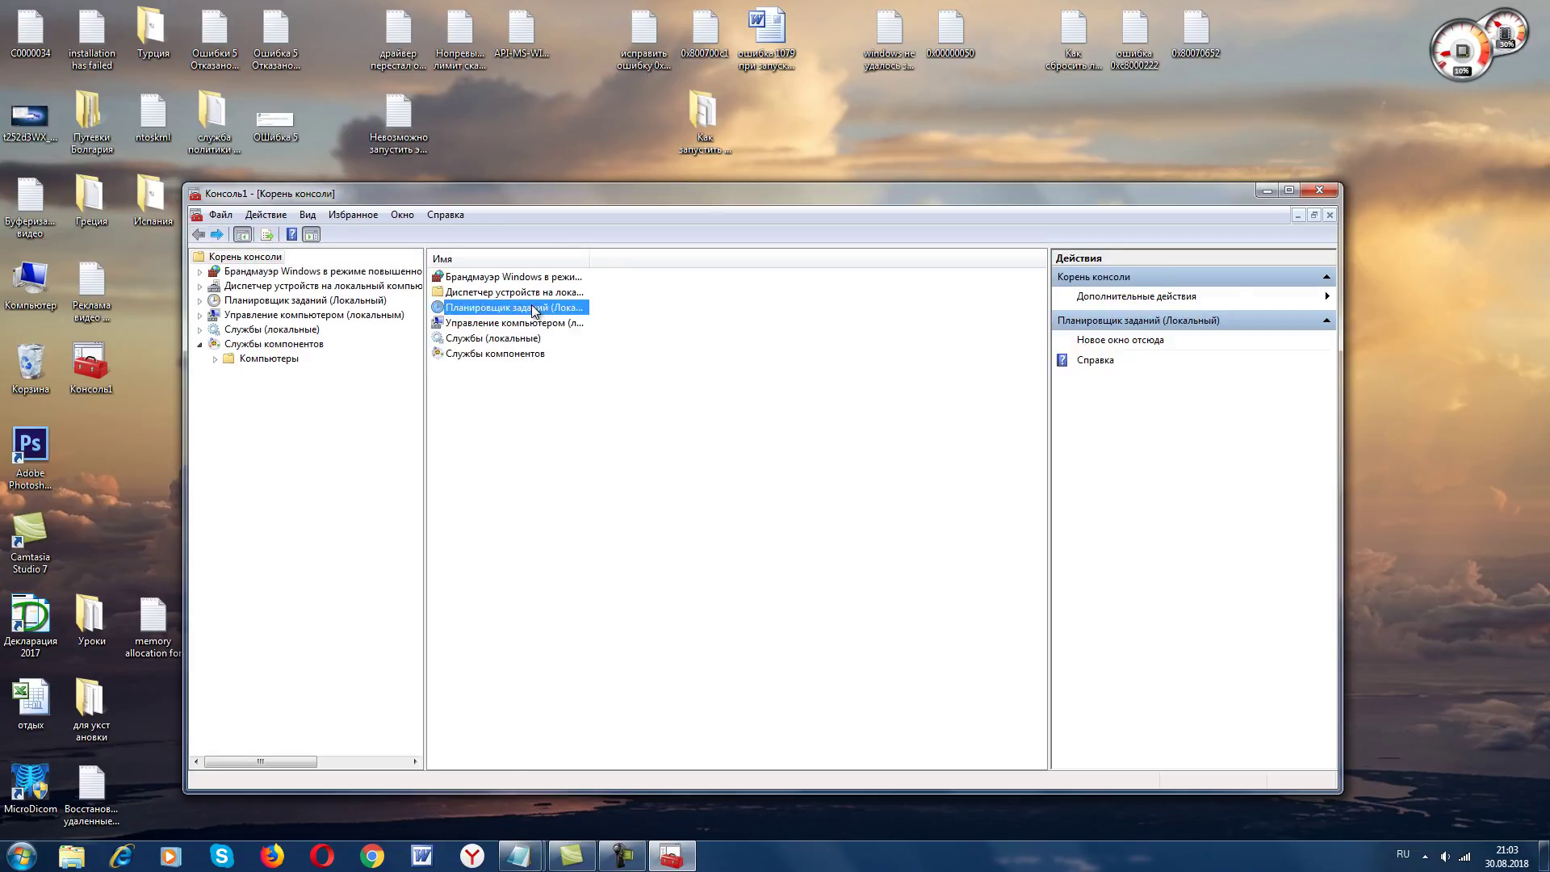
double_click(535, 312)
click(198, 235)
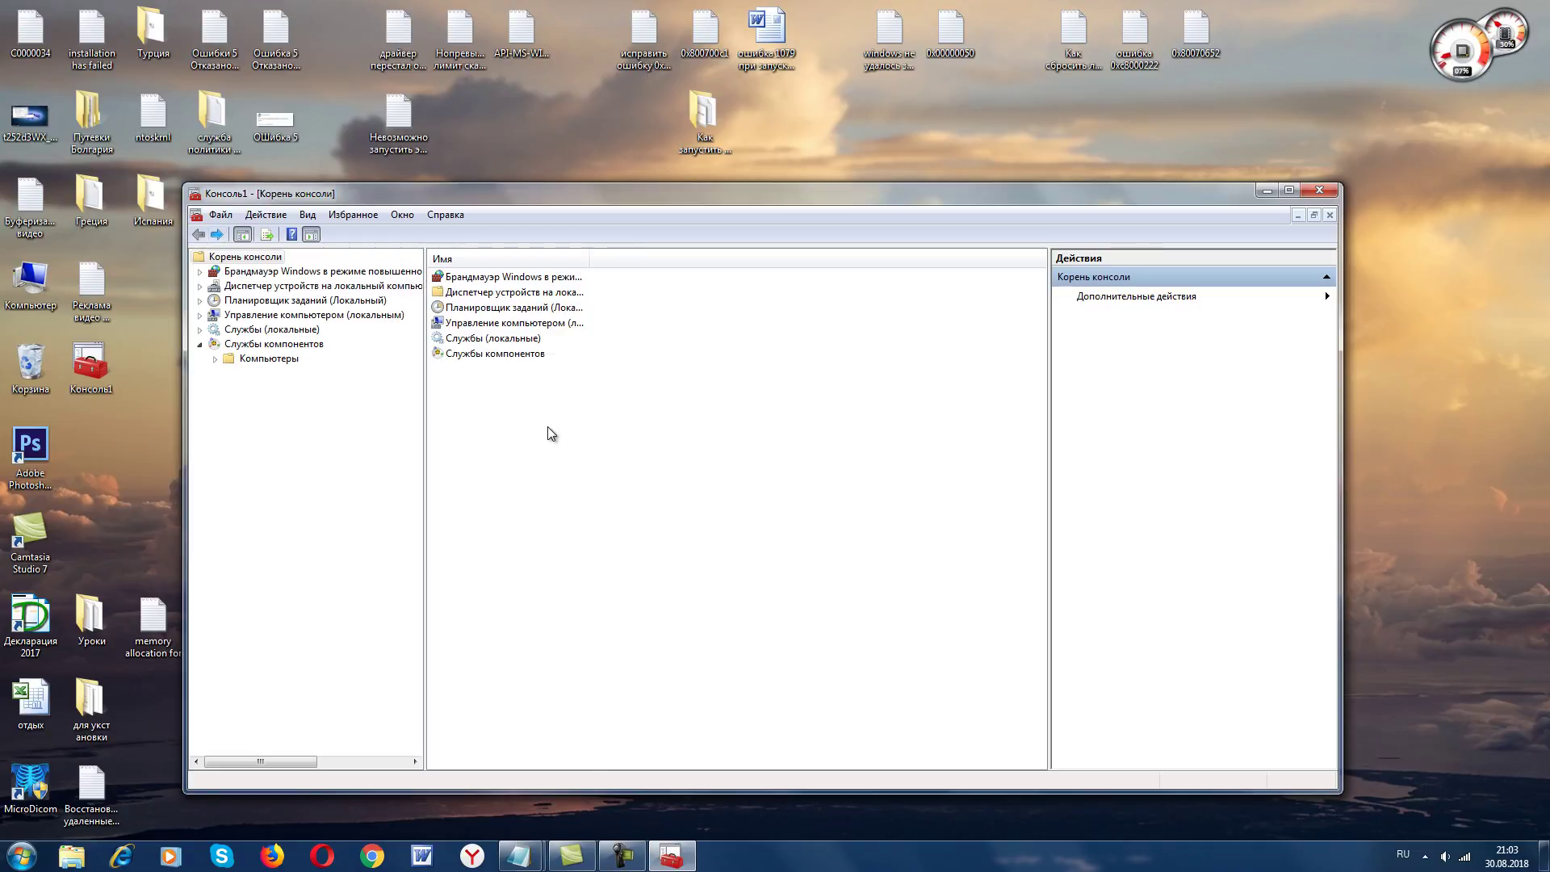